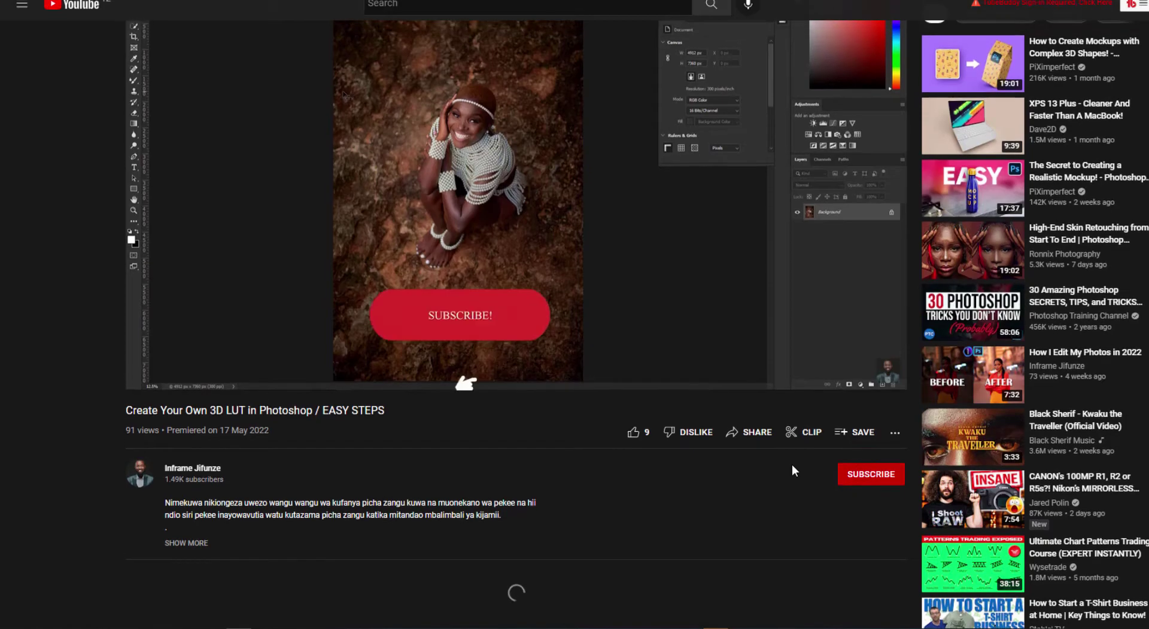
- Subscribe to the YouTube channel behind the Create Your Own 3D LUT tutorial
scroll(792, 466, up, 2)
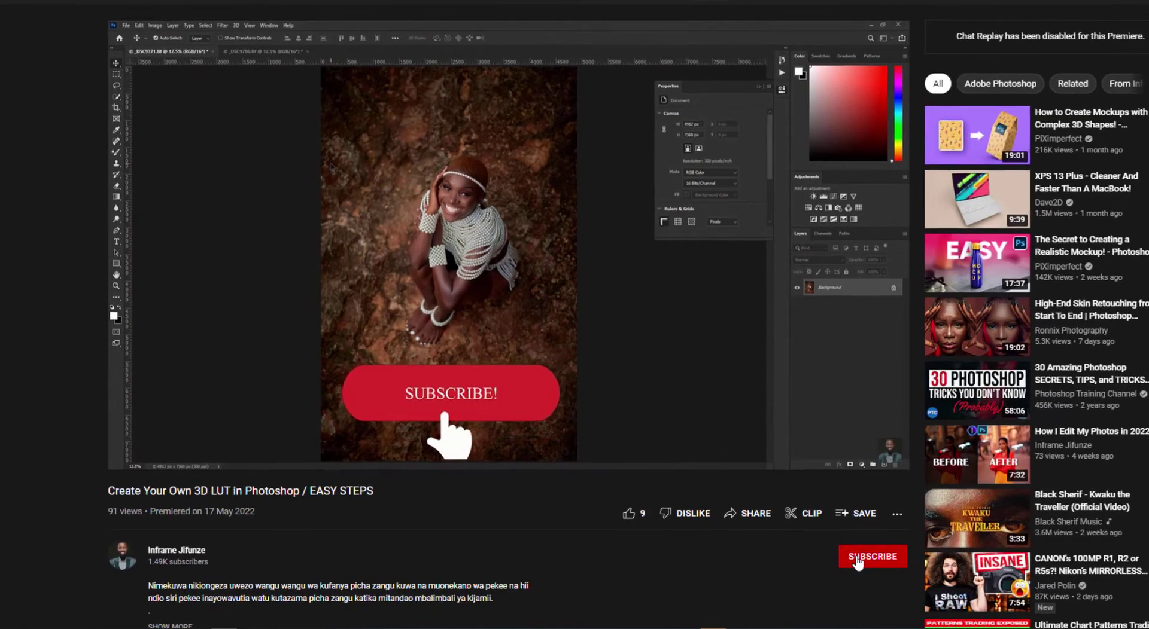
click(857, 562)
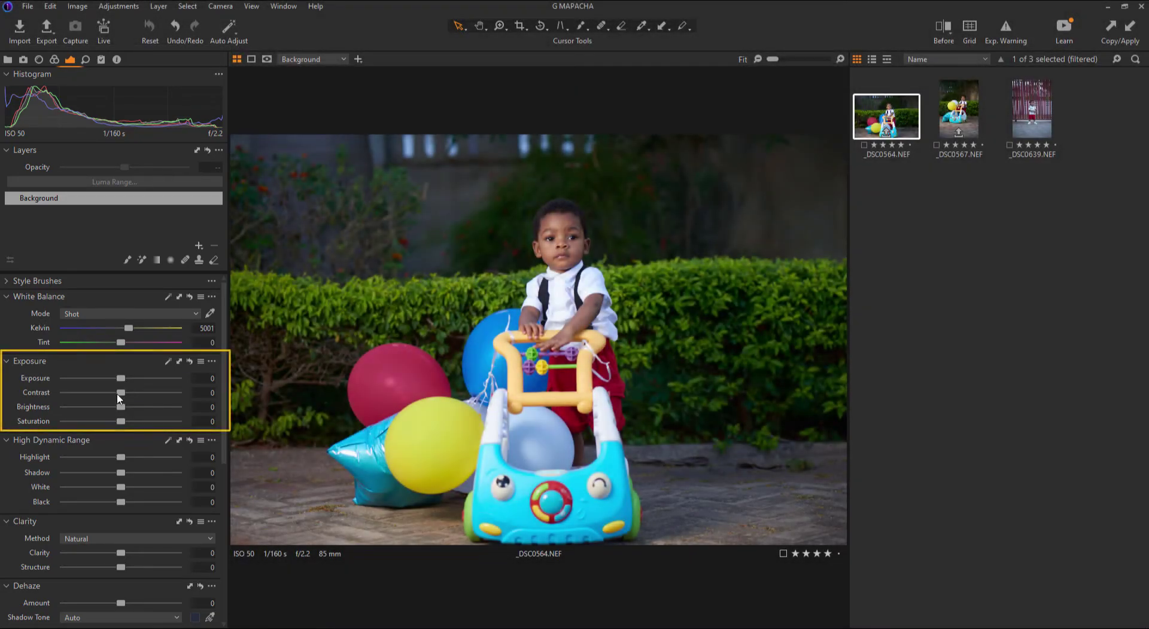
- Raise the toddler photo's Exposure to 0.34
drag(121, 383, 126, 381)
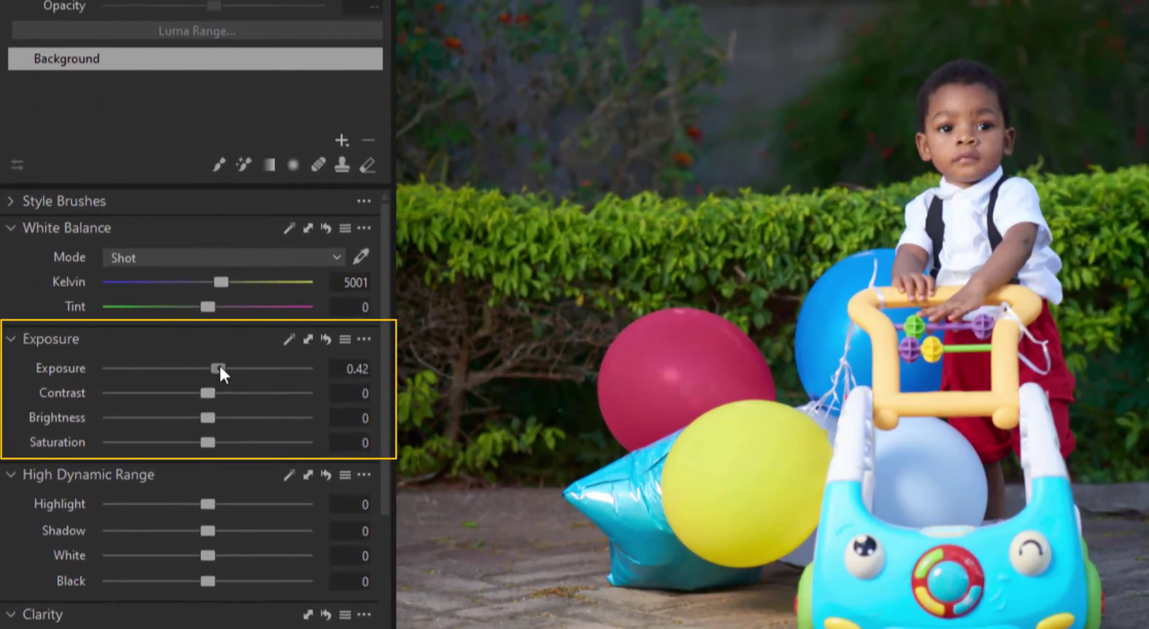
drag(216, 368, 217, 369)
scroll(205, 394, up, 13)
scroll(207, 414, down, 1)
scroll(207, 414, down, 1)
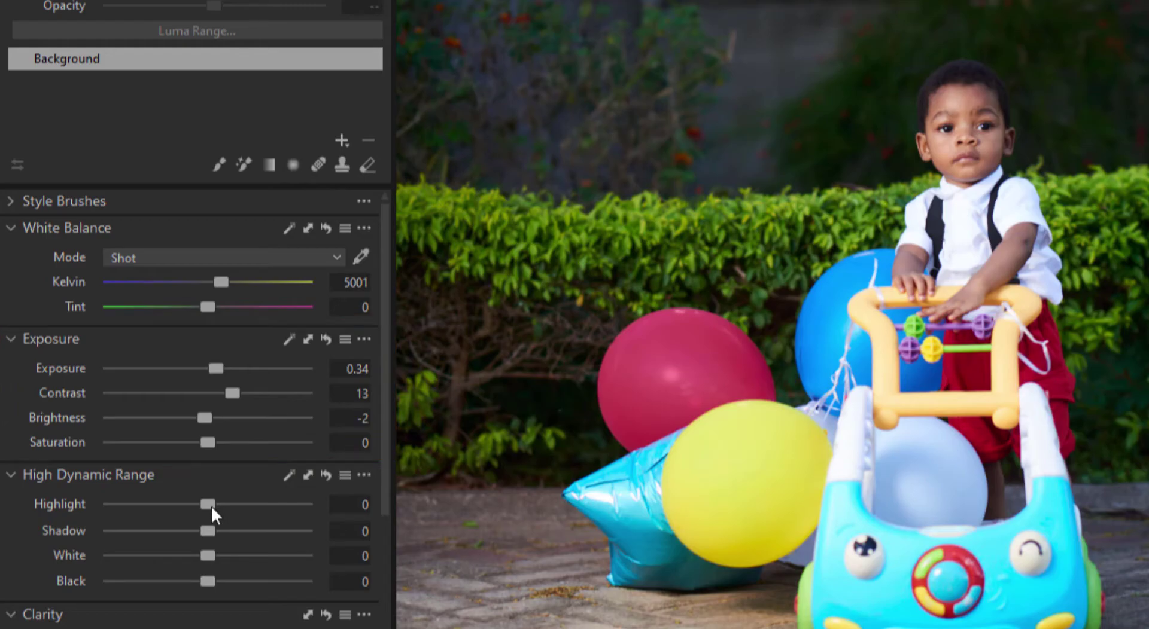
- Set Highlight -100, Shadow 12, White -100 and Black -1, with Contrast 13 and Brightness -2
drag(206, 508, 38, 506)
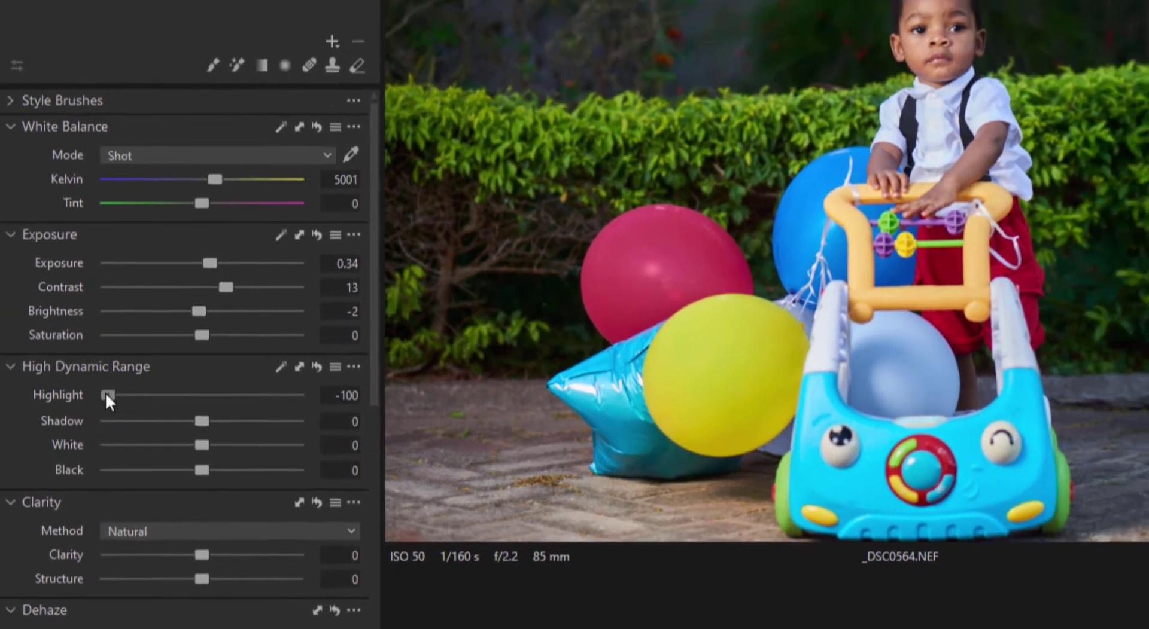
mouse_move(107, 395)
mouse_down()
mouse_move(192, 421)
mouse_move(13, 403)
mouse_up()
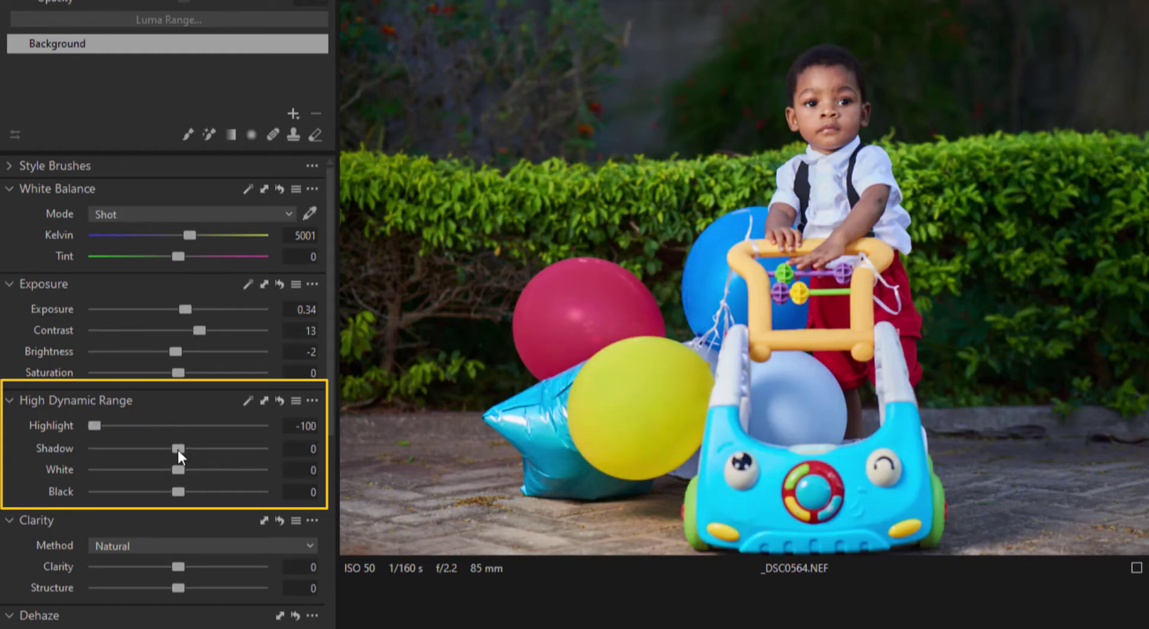
drag(178, 450, 188, 443)
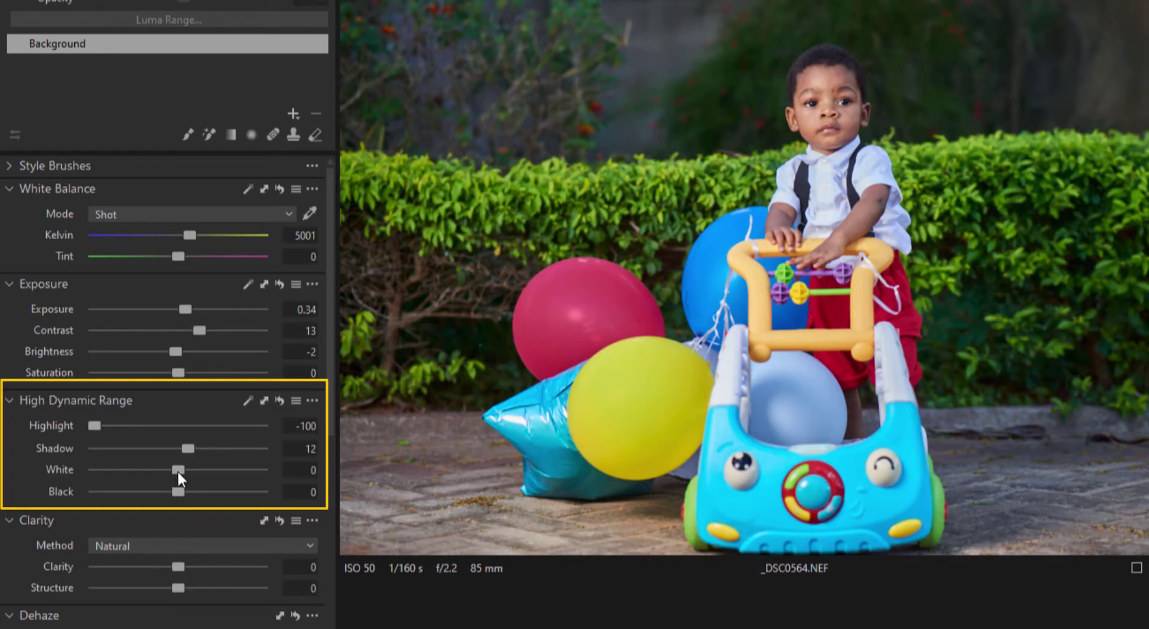
drag(178, 470, 93, 471)
mouse_move(177, 491)
mouse_down()
mouse_move(158, 492)
mouse_move(177, 492)
mouse_up()
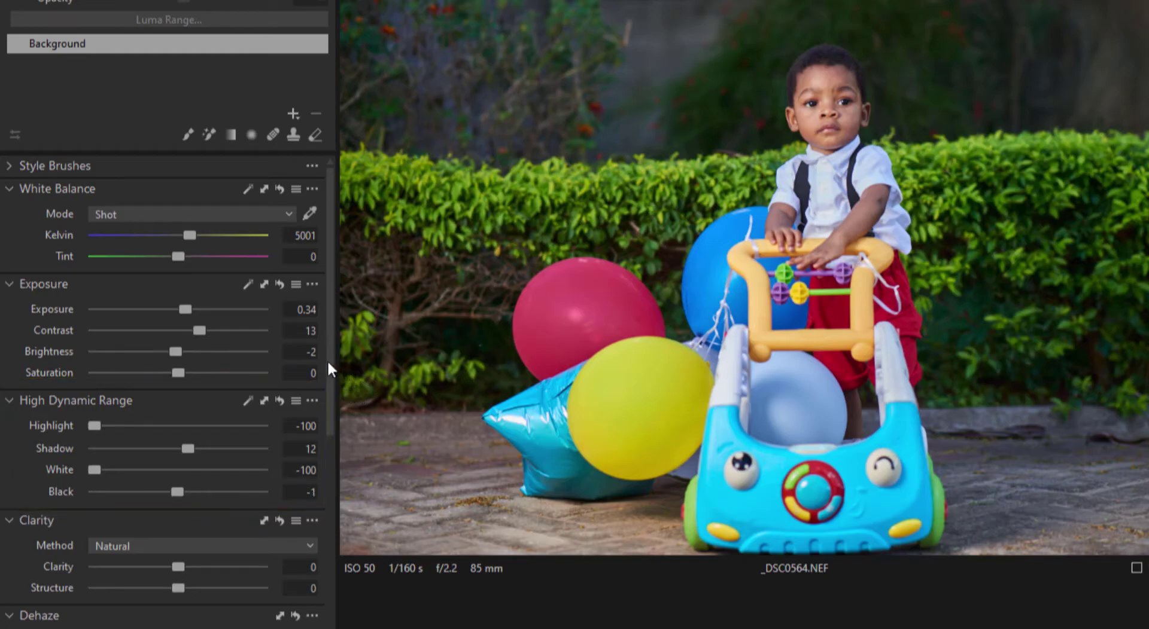
scroll(333, 389, down, 5)
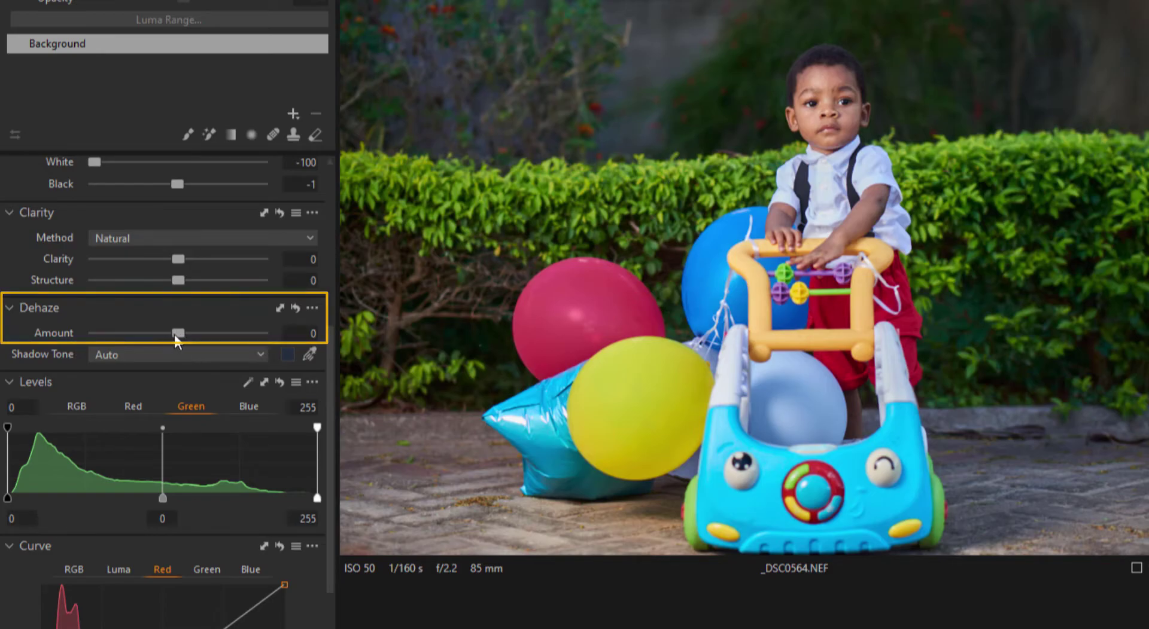
- Settle Dehaze Amount at 24, then add Clarity 5 and Structure 3
drag(179, 333, 185, 336)
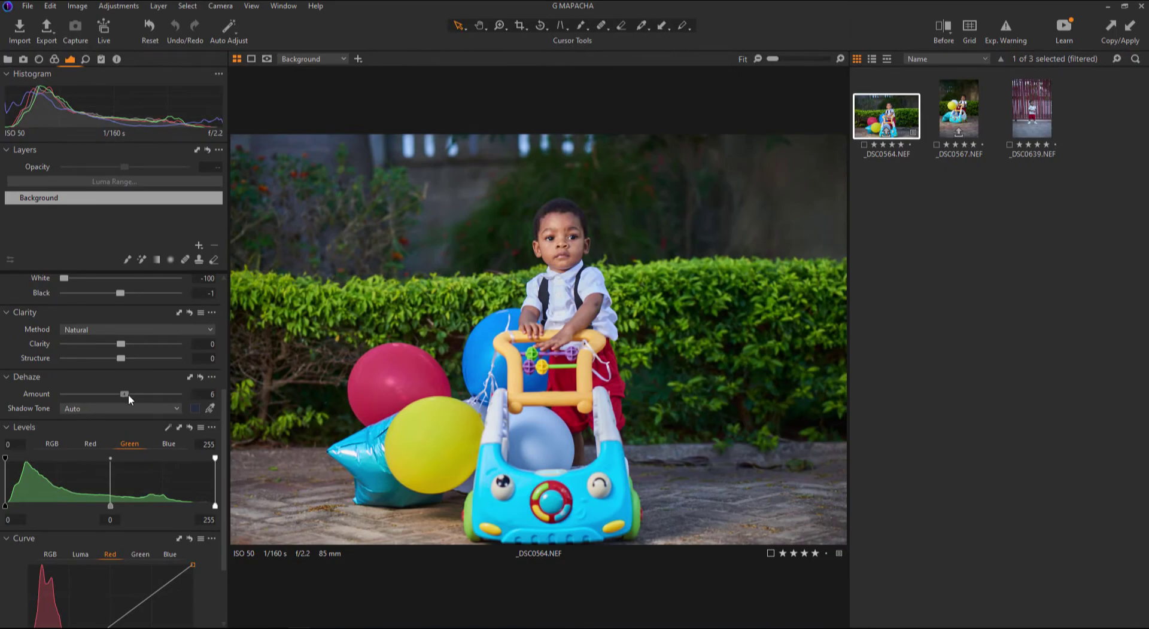
mouse_move(128, 394)
mouse_down()
mouse_move(145, 393)
mouse_move(64, 397)
mouse_up()
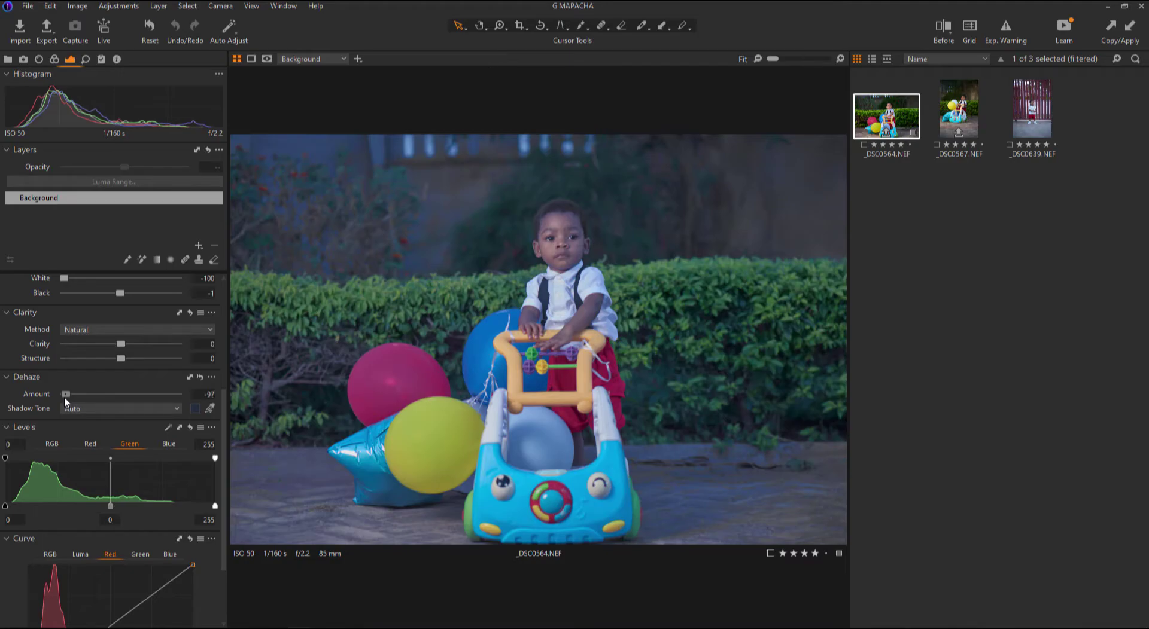
drag(65, 399, 140, 393)
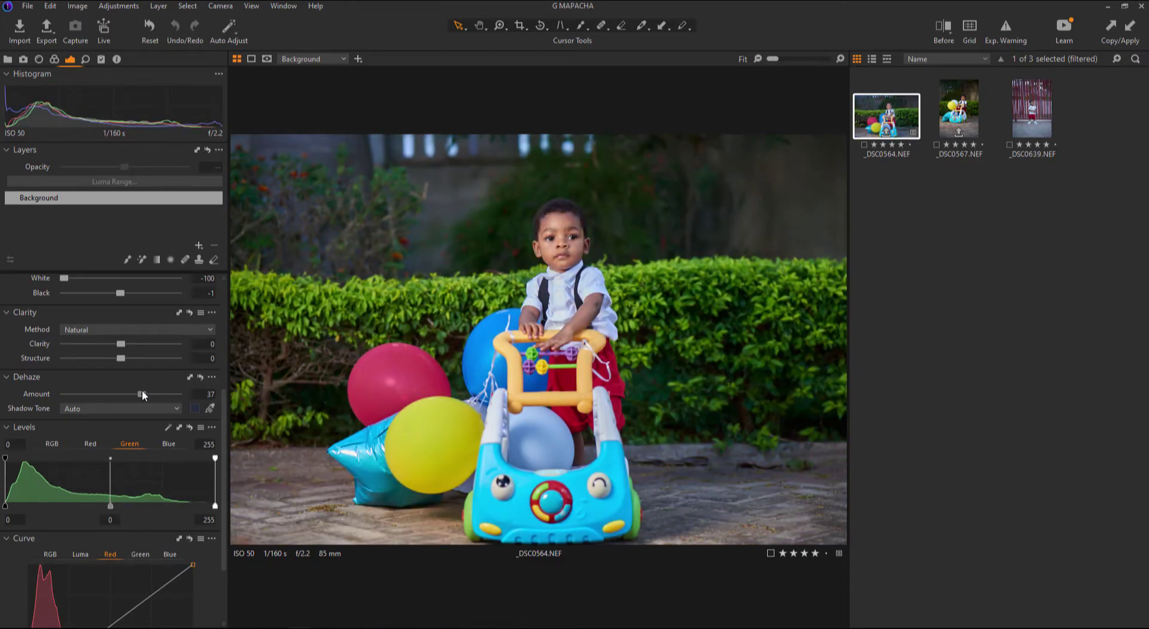
drag(140, 393, 137, 394)
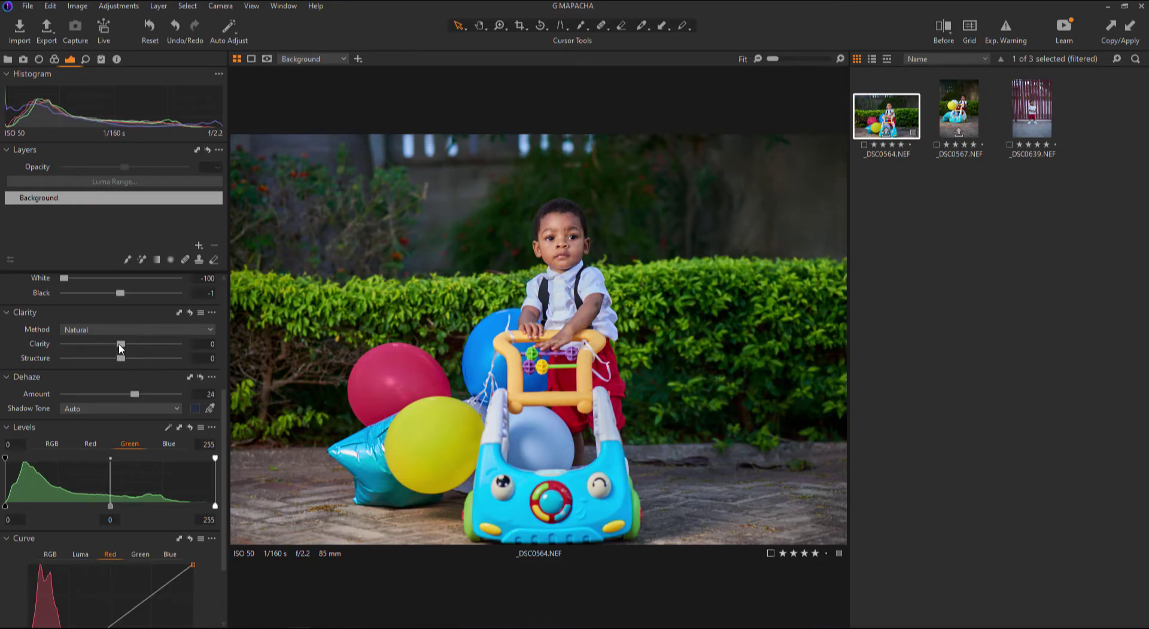
drag(120, 346, 123, 347)
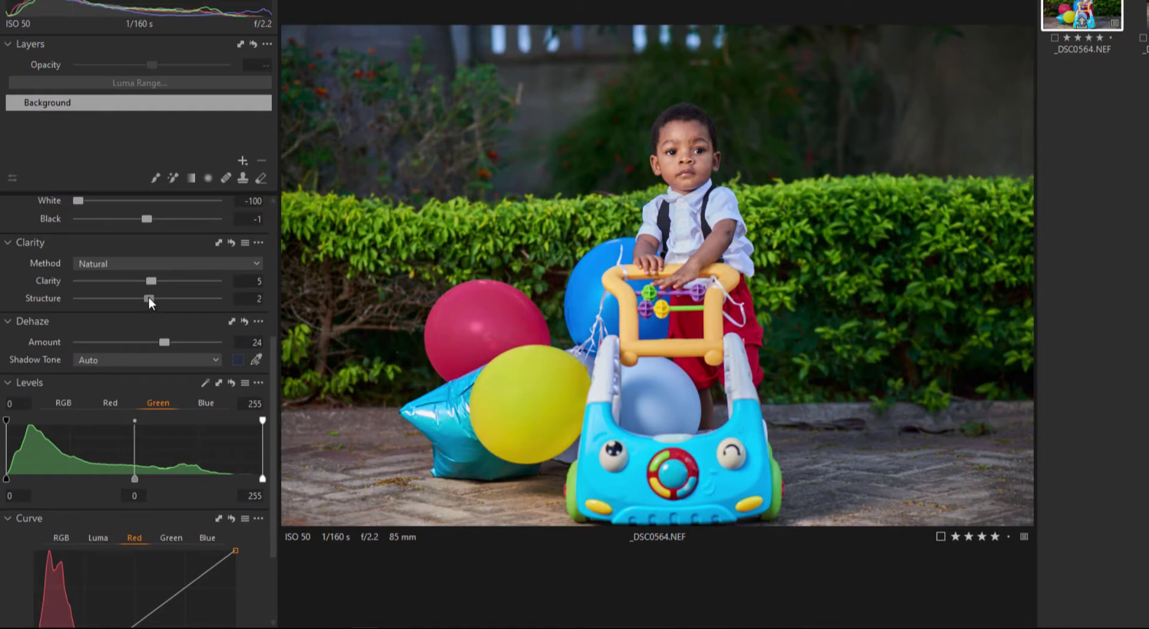
scroll(129, 227, up, 1)
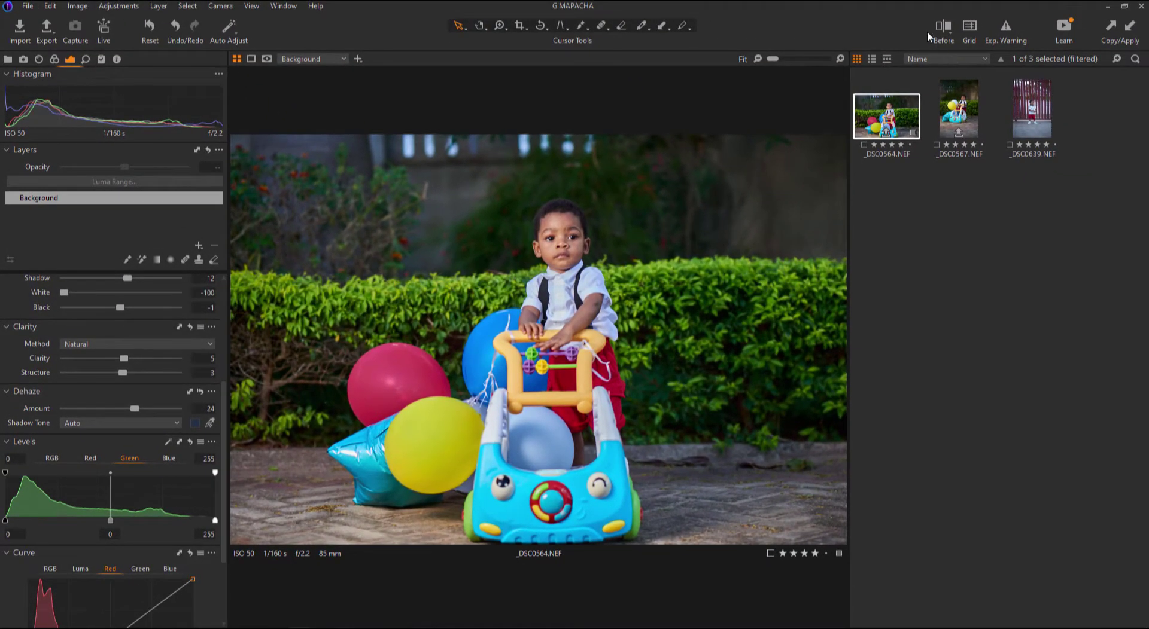
- Toggle the Before view to compare the edited toddler photo with its original
click(943, 27)
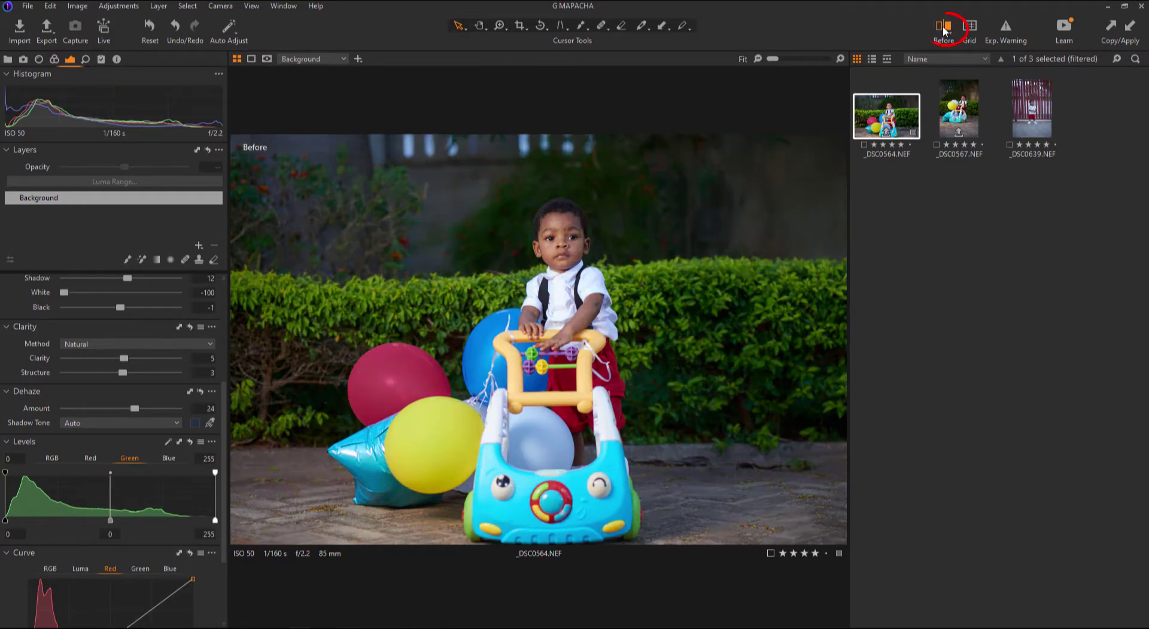
click(943, 29)
click(943, 30)
click(943, 32)
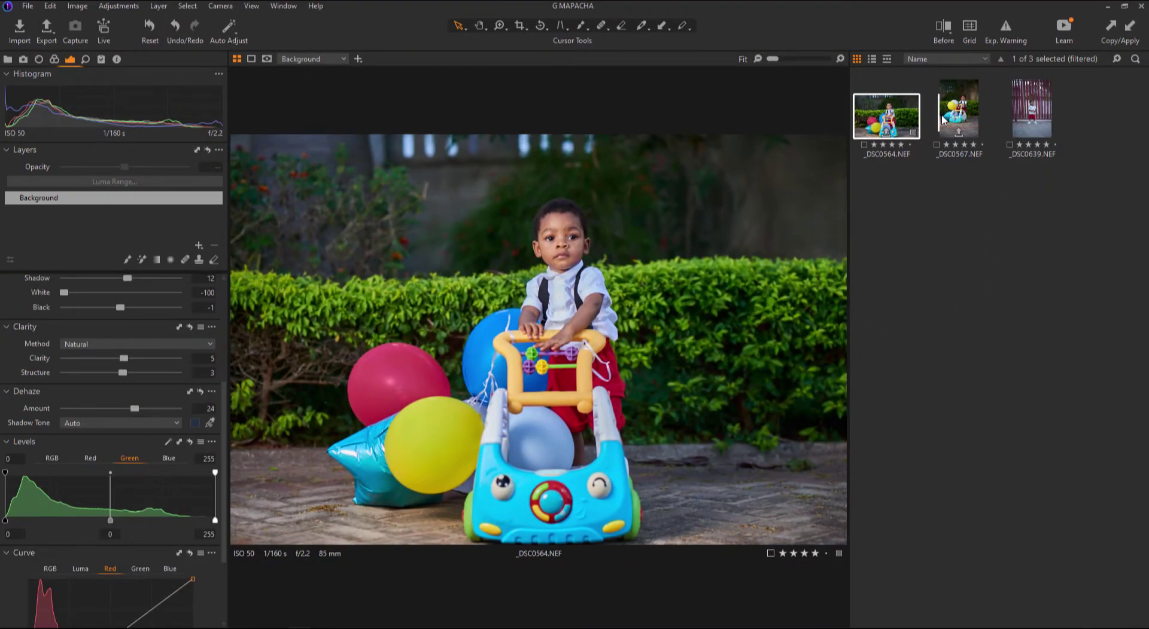
- Select _DSC0567 and compare it against its original
click(943, 119)
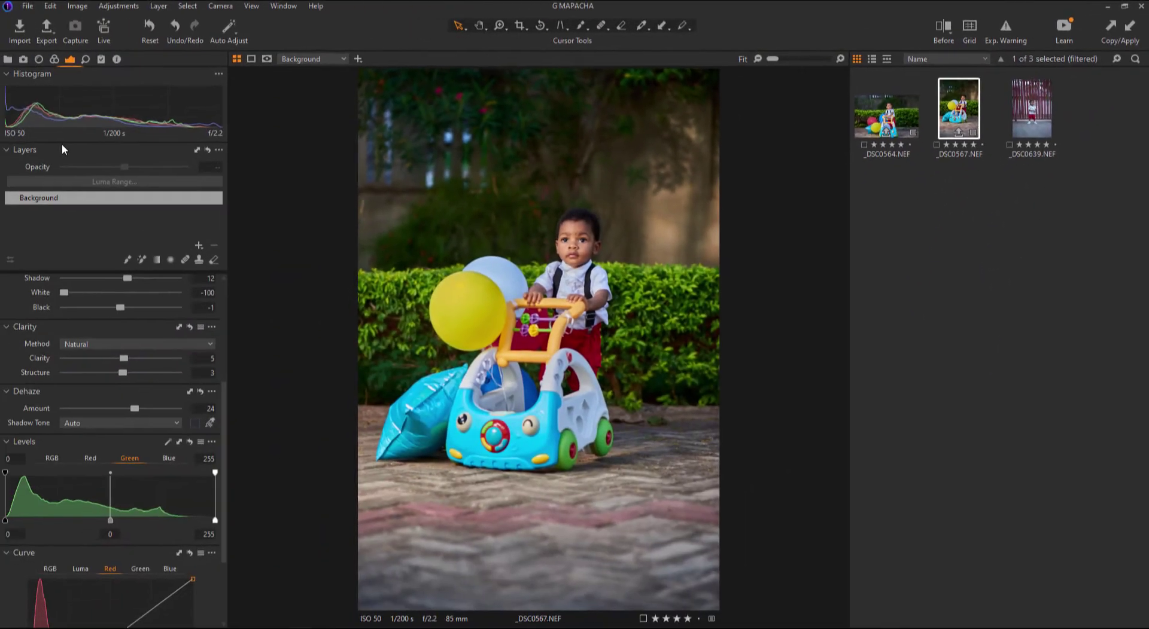
click(942, 33)
click(945, 32)
click(948, 33)
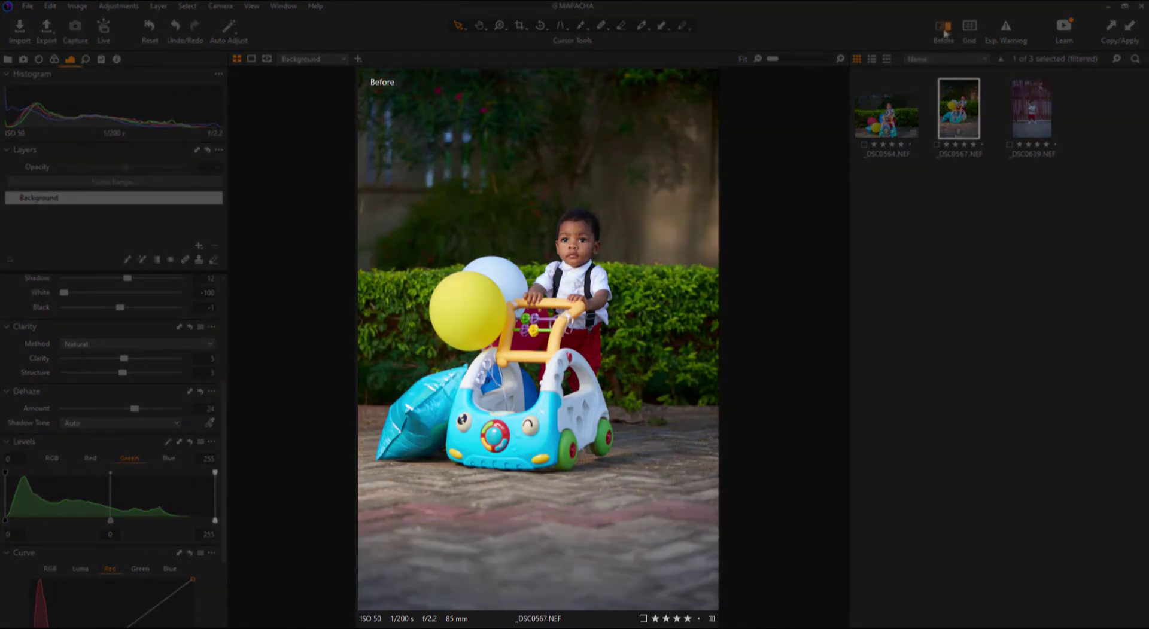
click(948, 33)
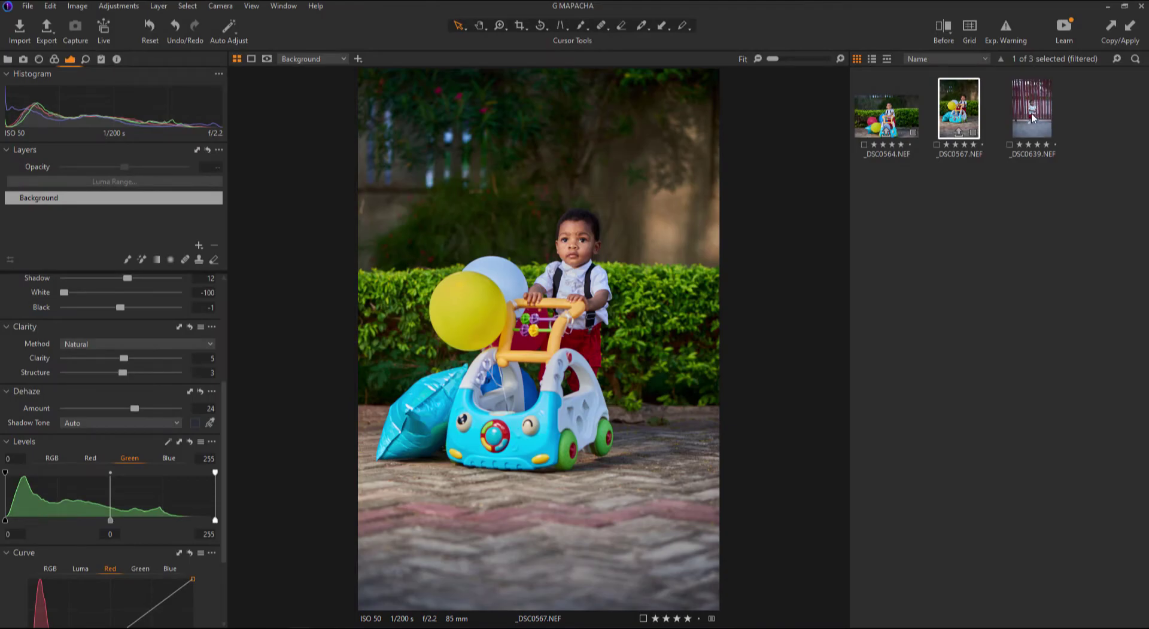
- Apply the copied adjustments to _DSC0639 and raise its Exposure to 0.88
click(1030, 115)
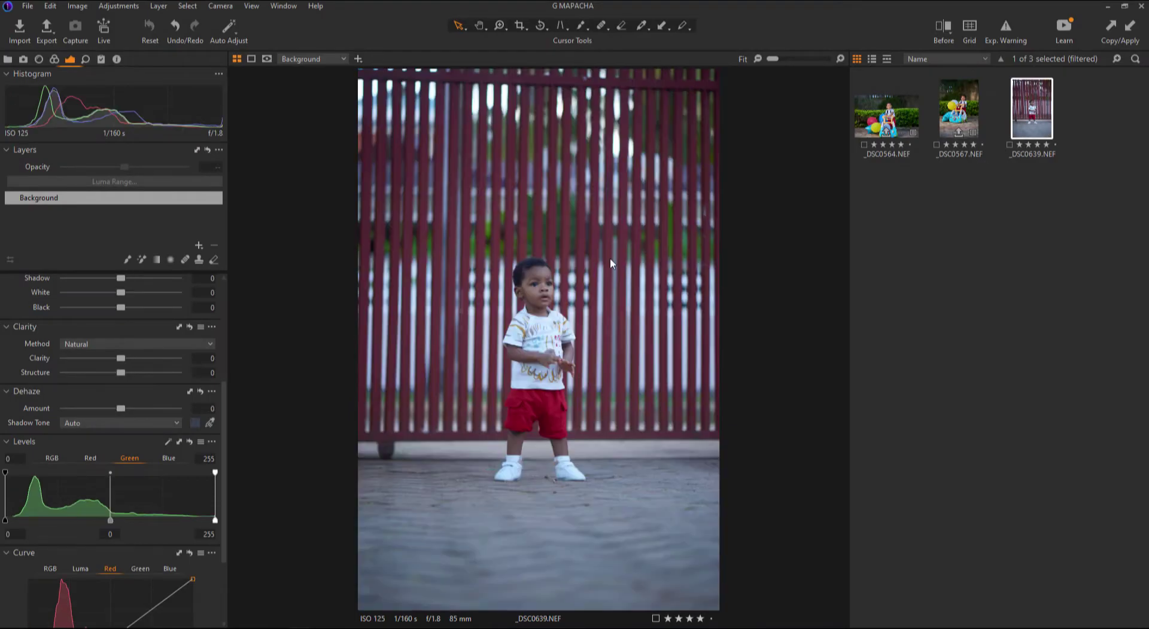
click(1128, 26)
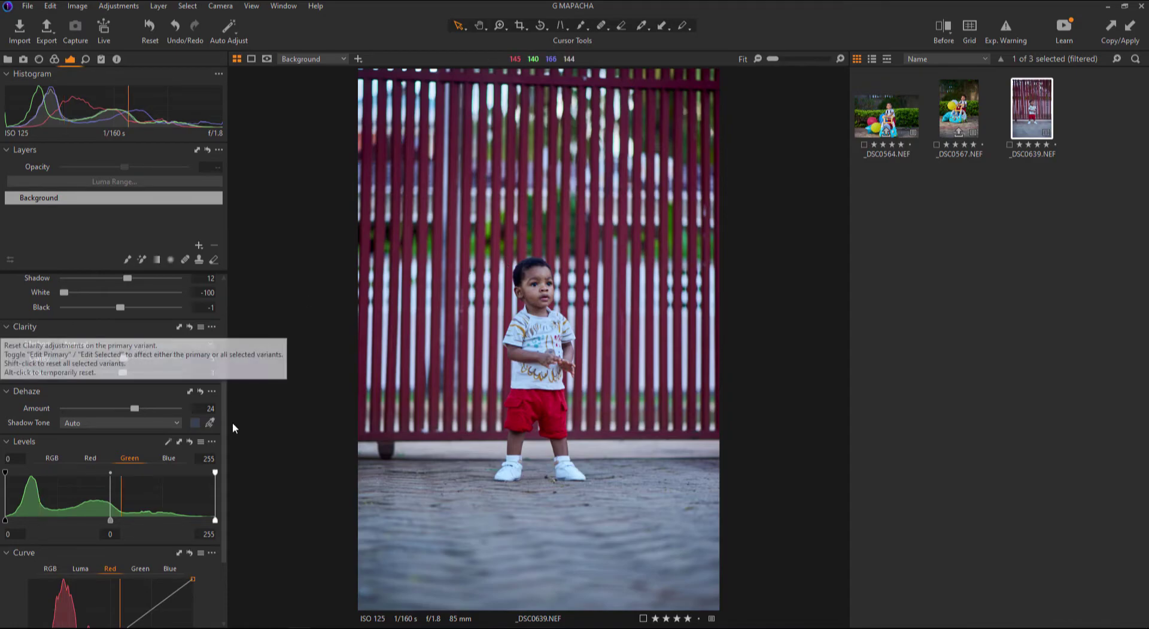
drag(223, 411, 216, 317)
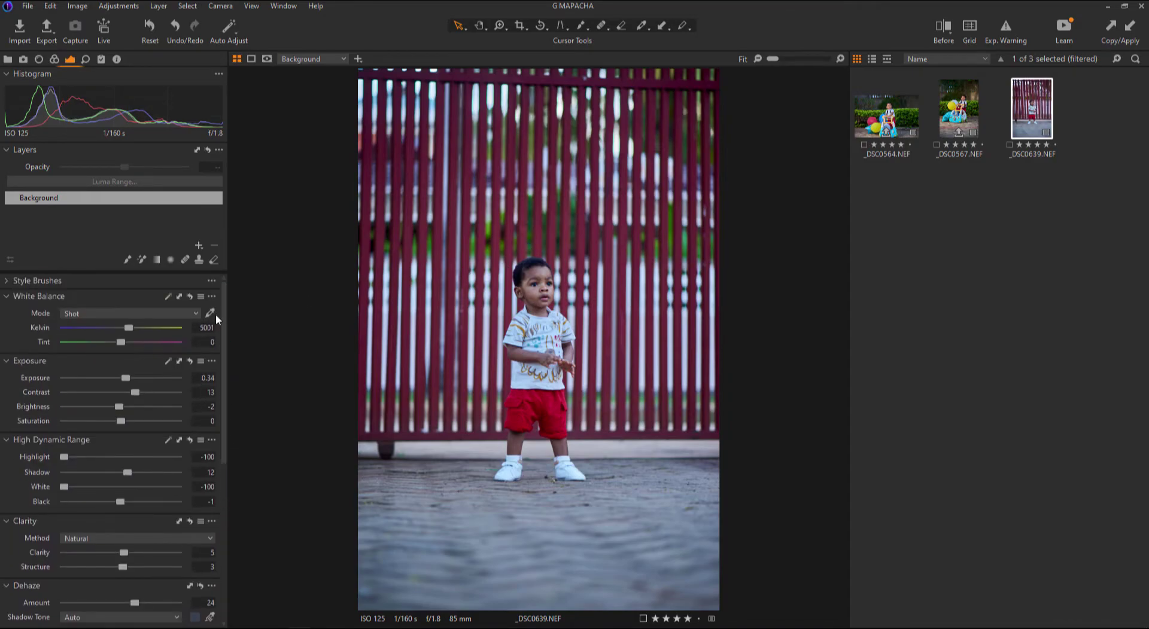
mouse_move(126, 378)
mouse_down()
mouse_move(138, 379)
mouse_move(128, 377)
mouse_up()
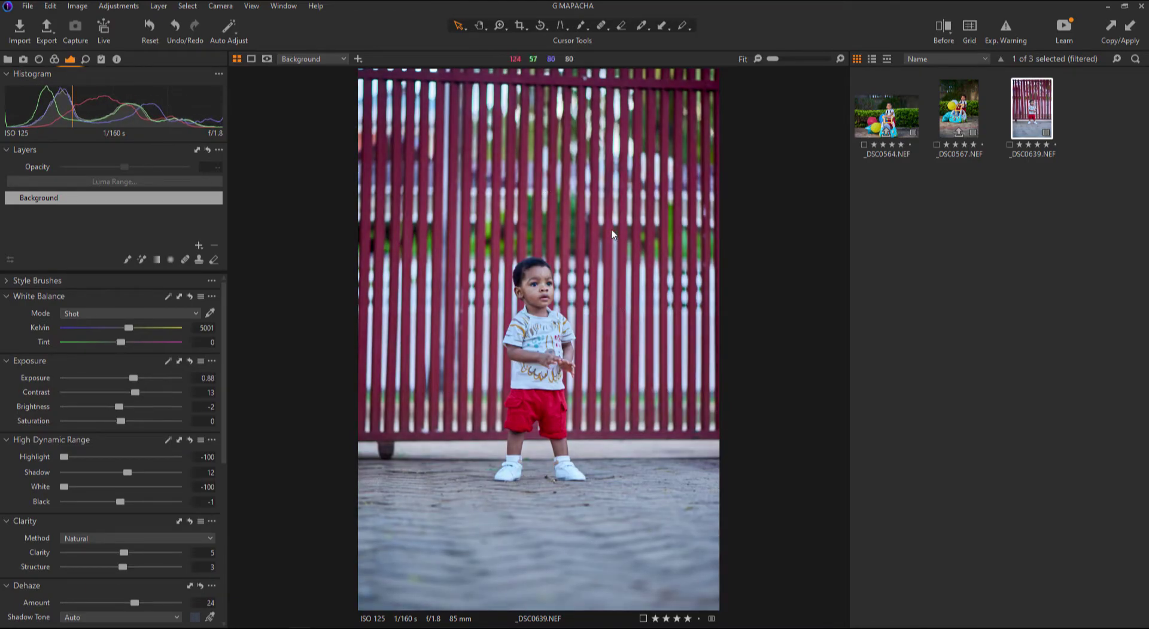
click(945, 27)
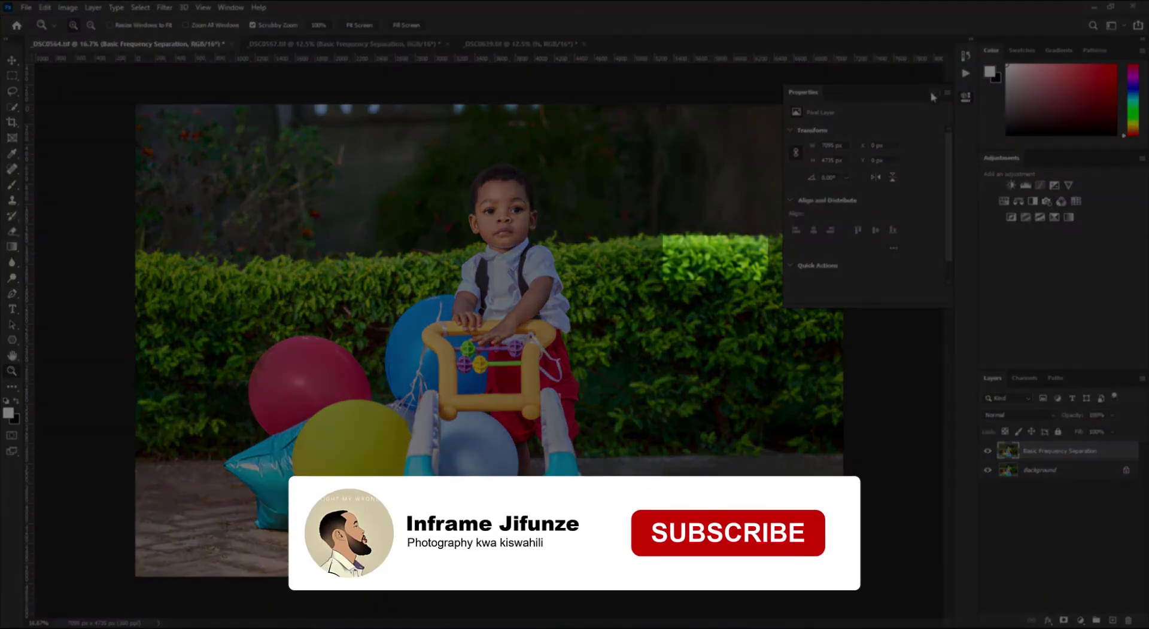
- Close the Properties panel, zoom in on the child's face, and switch to the Move tool
click(931, 93)
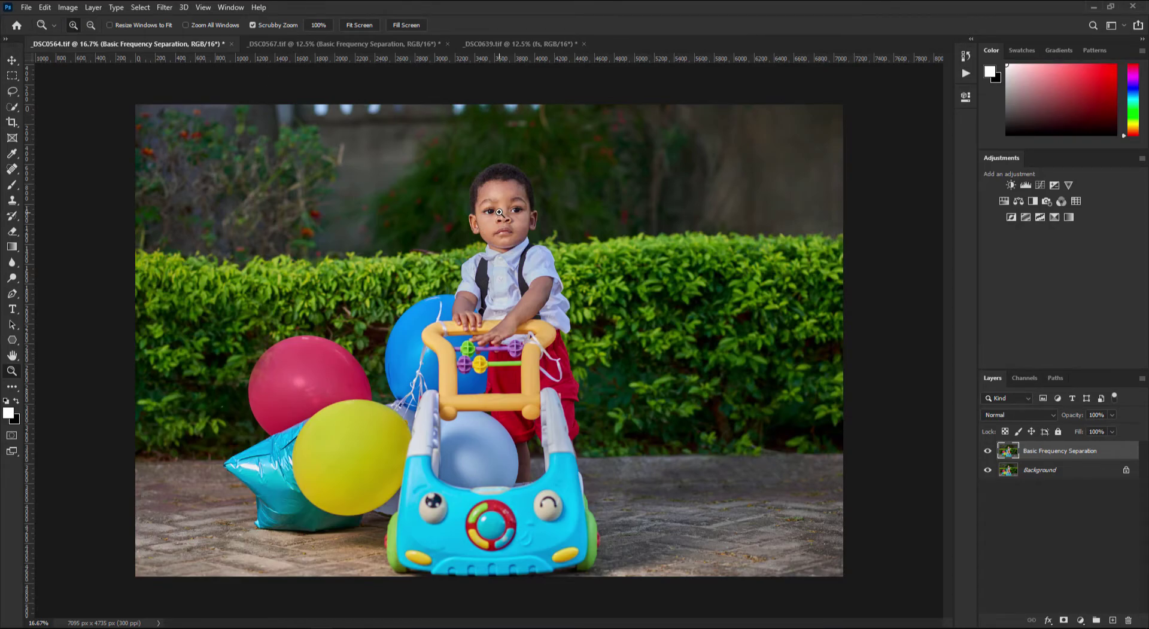
mouse_move(502, 214)
mouse_down()
mouse_move(547, 203)
mouse_move(529, 156)
mouse_up()
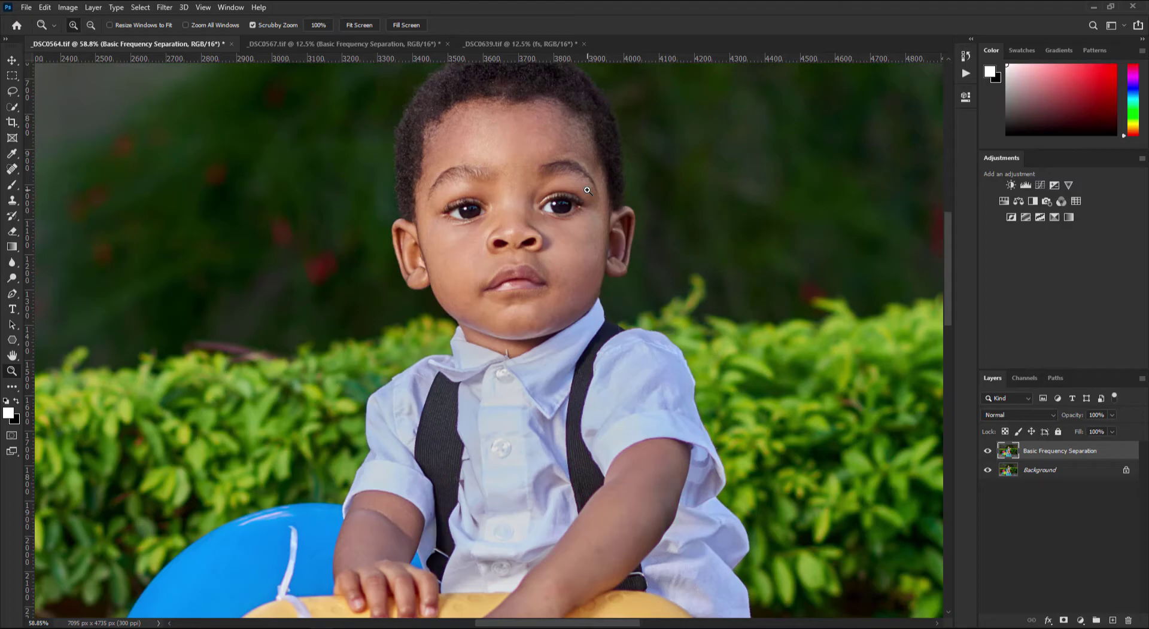
key(v)
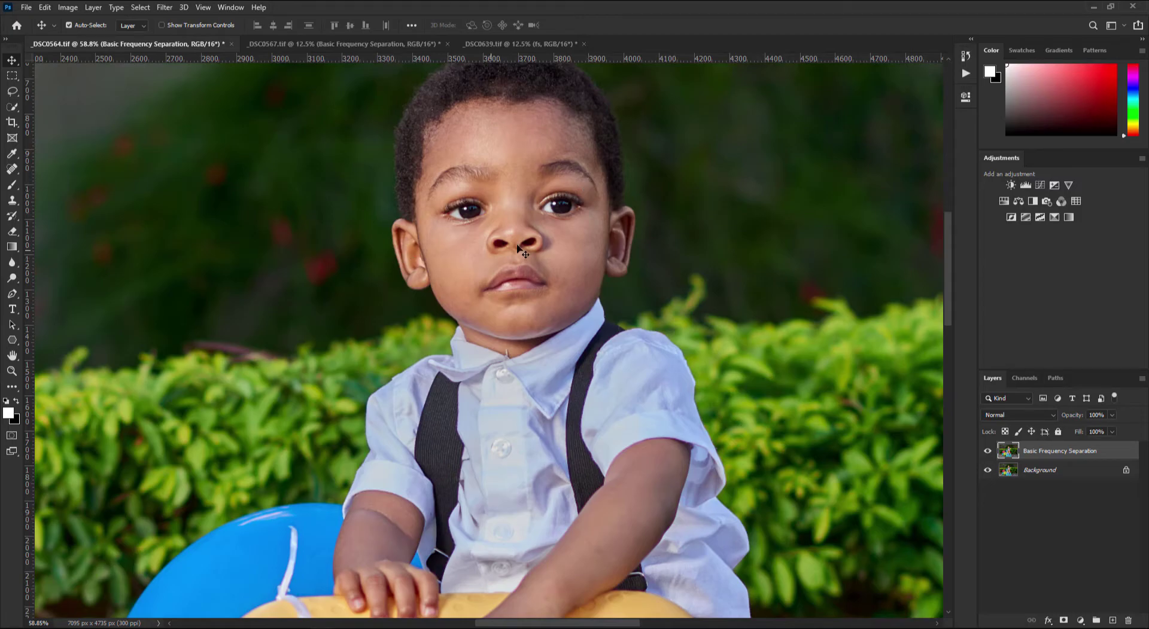
- Run the Basic Frequency Separation action with a 14-pixel Gaussian Blur on Low FS
click(965, 73)
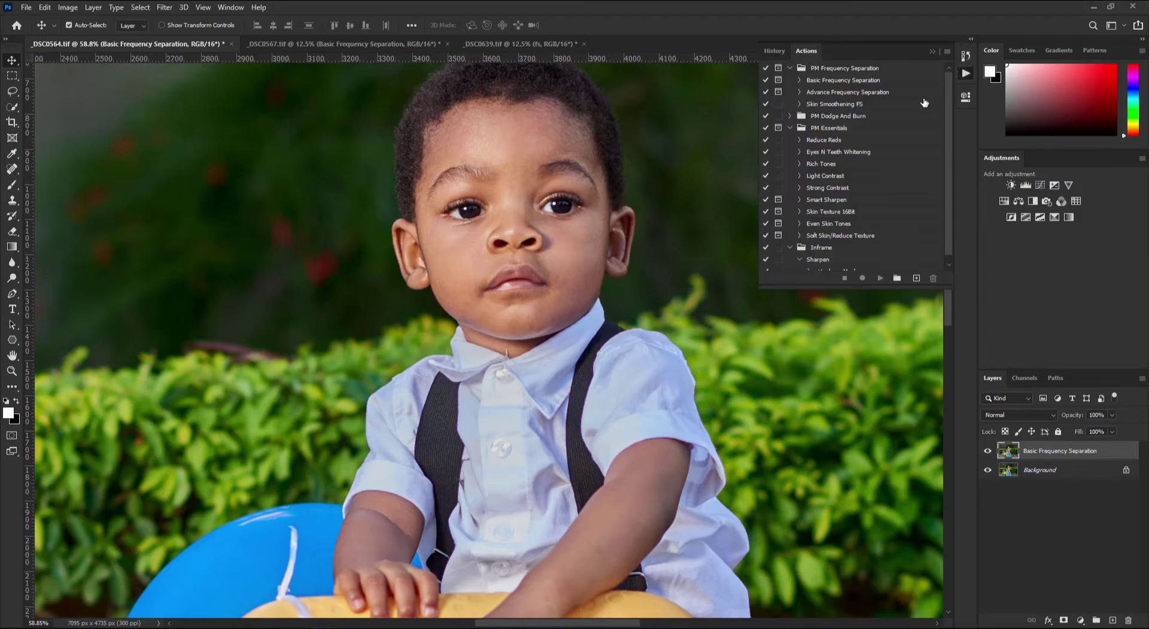
click(833, 82)
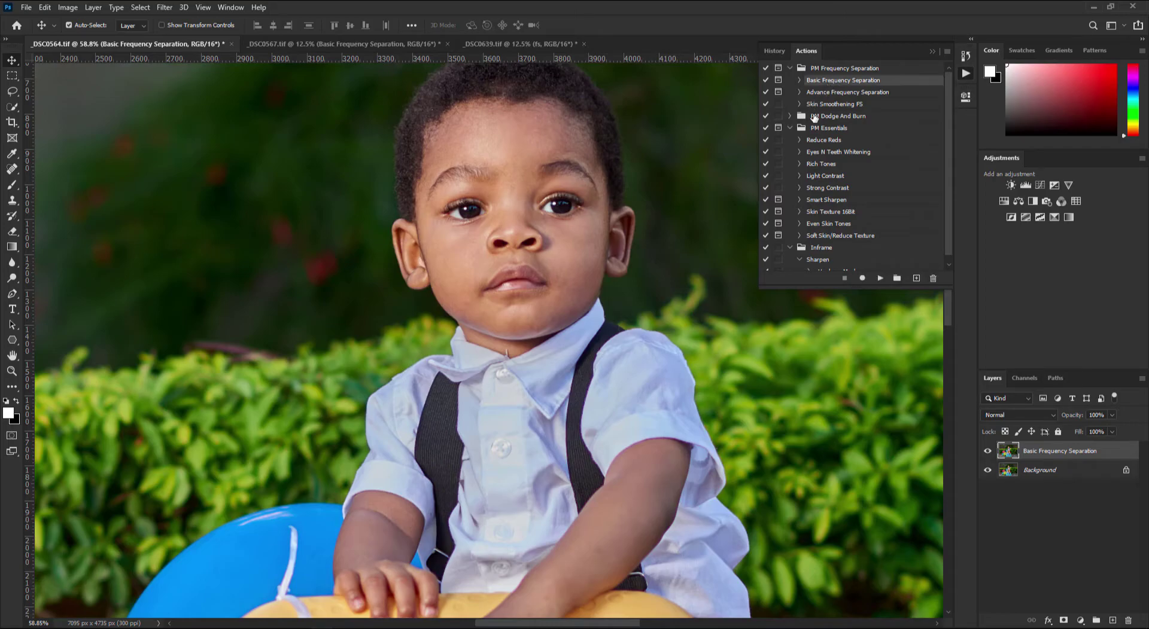
click(879, 279)
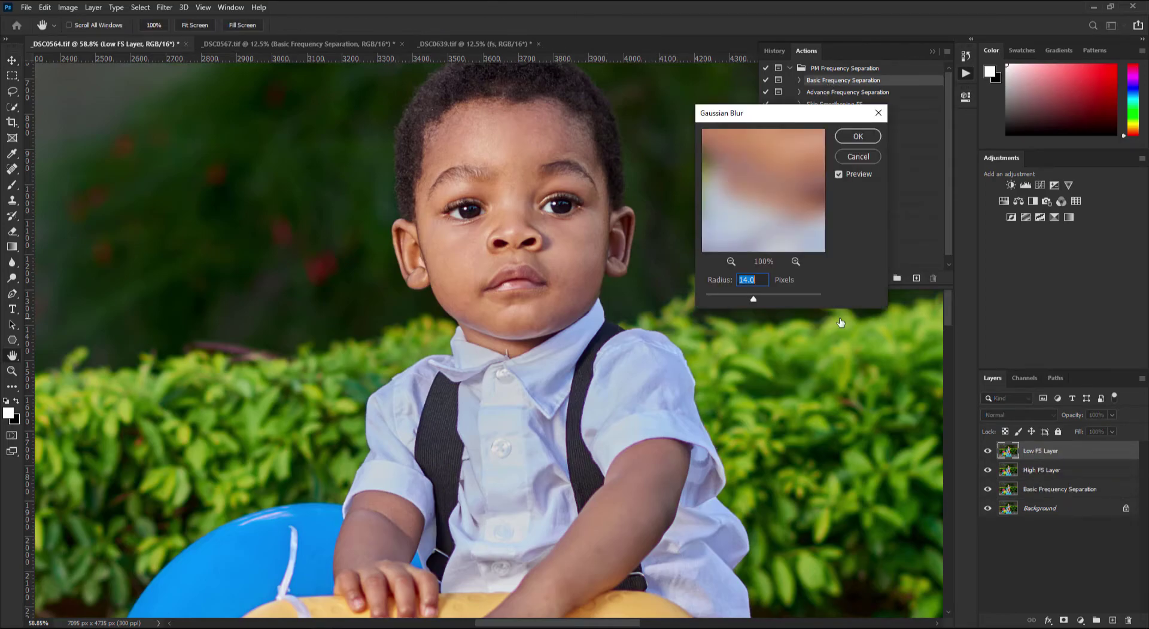
drag(756, 122, 541, 186)
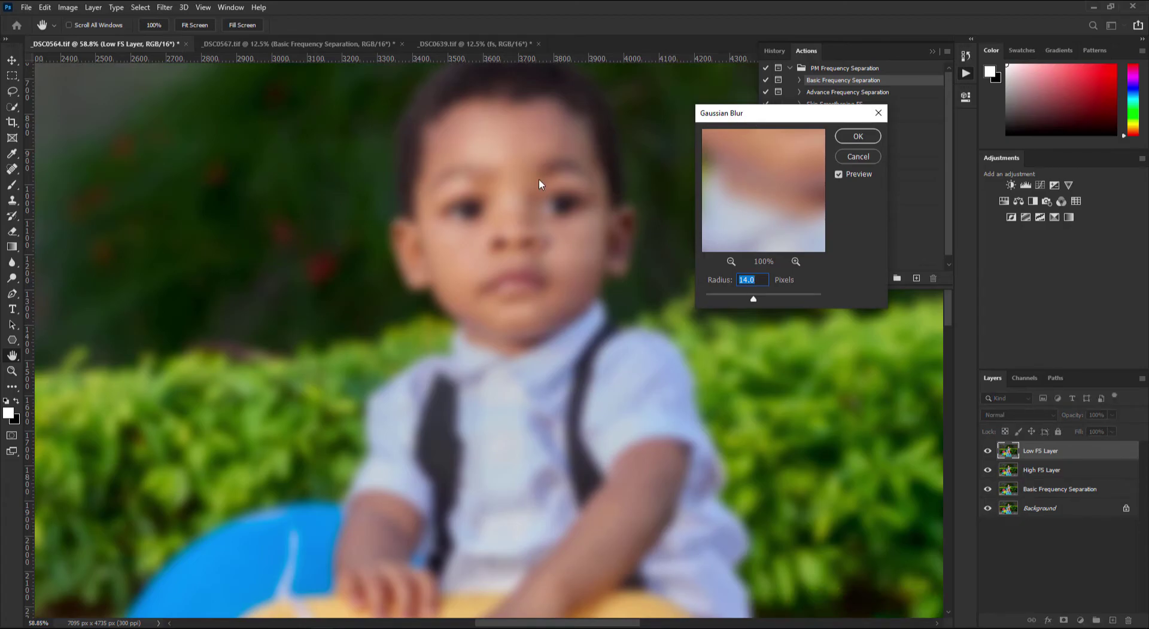
click(644, 203)
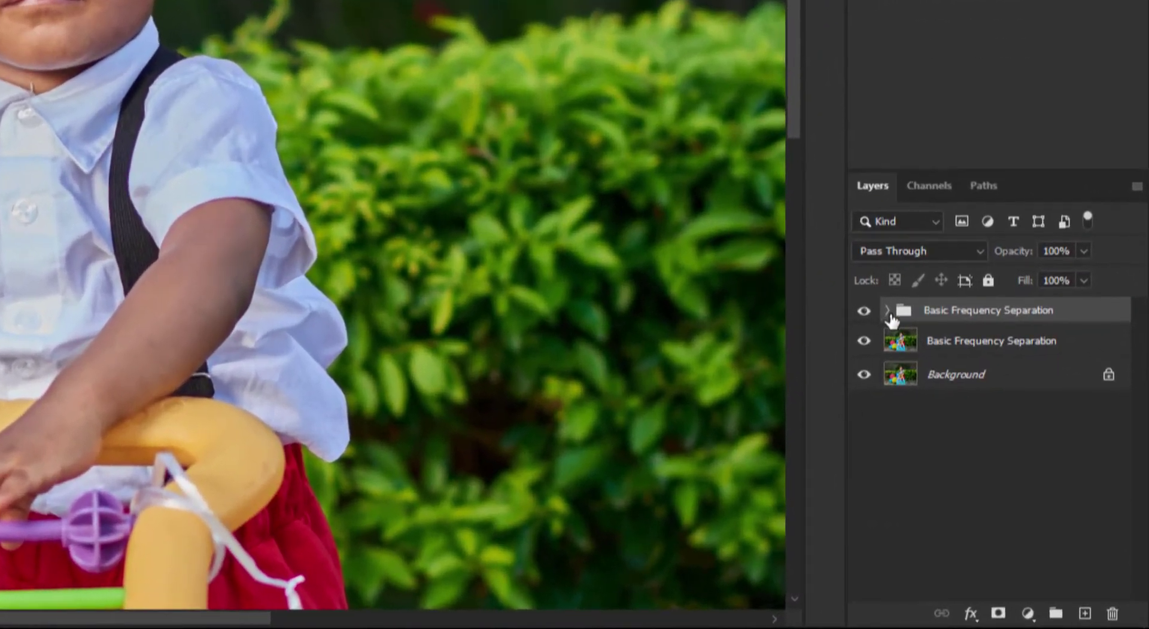
- Select the Low FS Layer inside the expanded group and switch to the Mixer Brush
click(1000, 449)
click(887, 310)
click(887, 311)
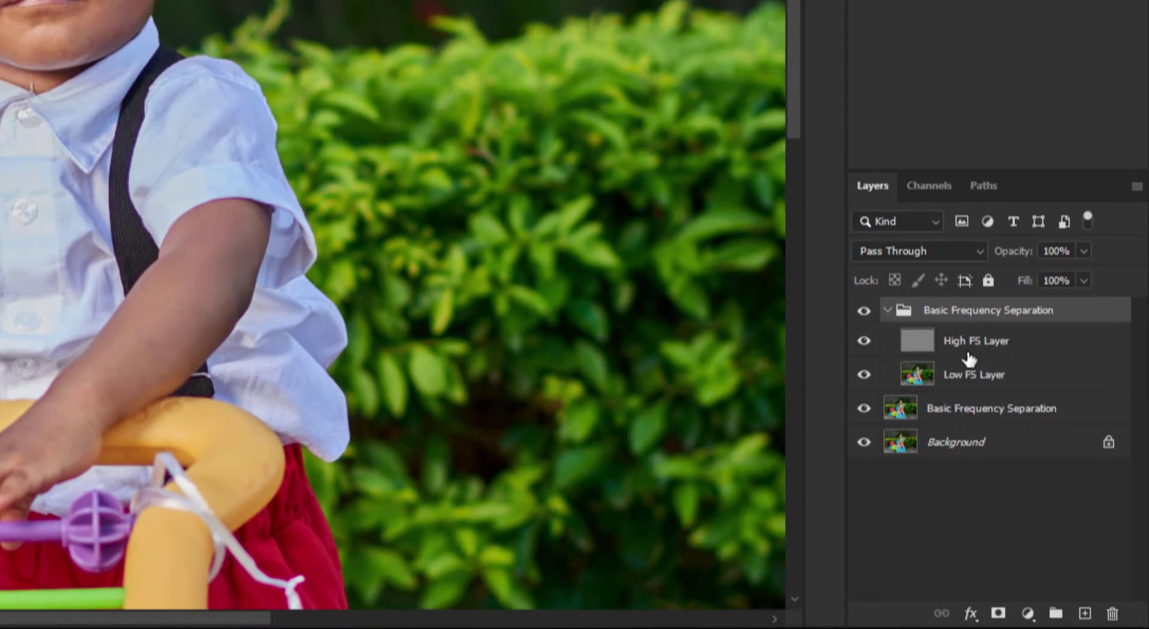
click(914, 382)
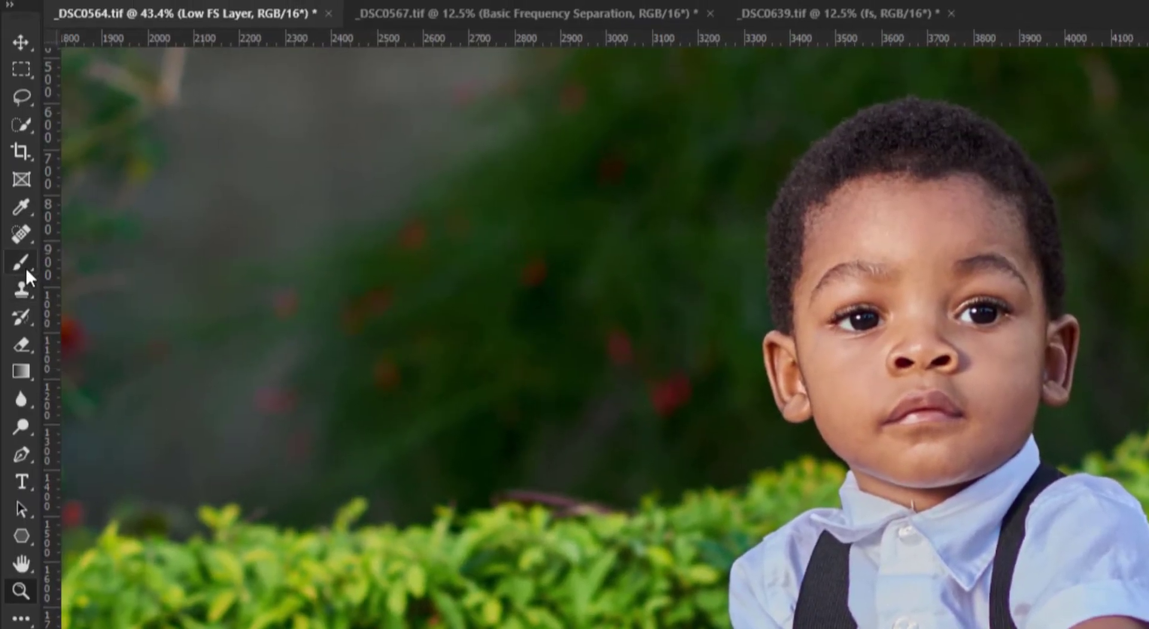
right_click(24, 261)
click(106, 322)
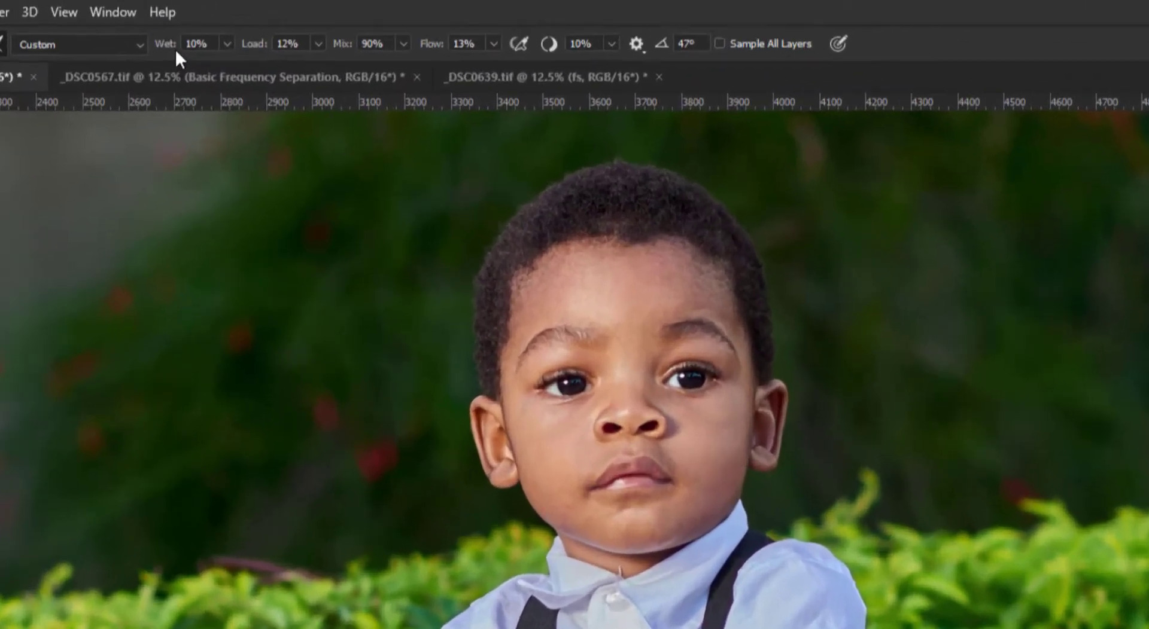
- Set Mixer Brush Wet 10%, Load 12%, Mix 90%, Flow 13%, size 90, and smooth forearm skin
click(274, 25)
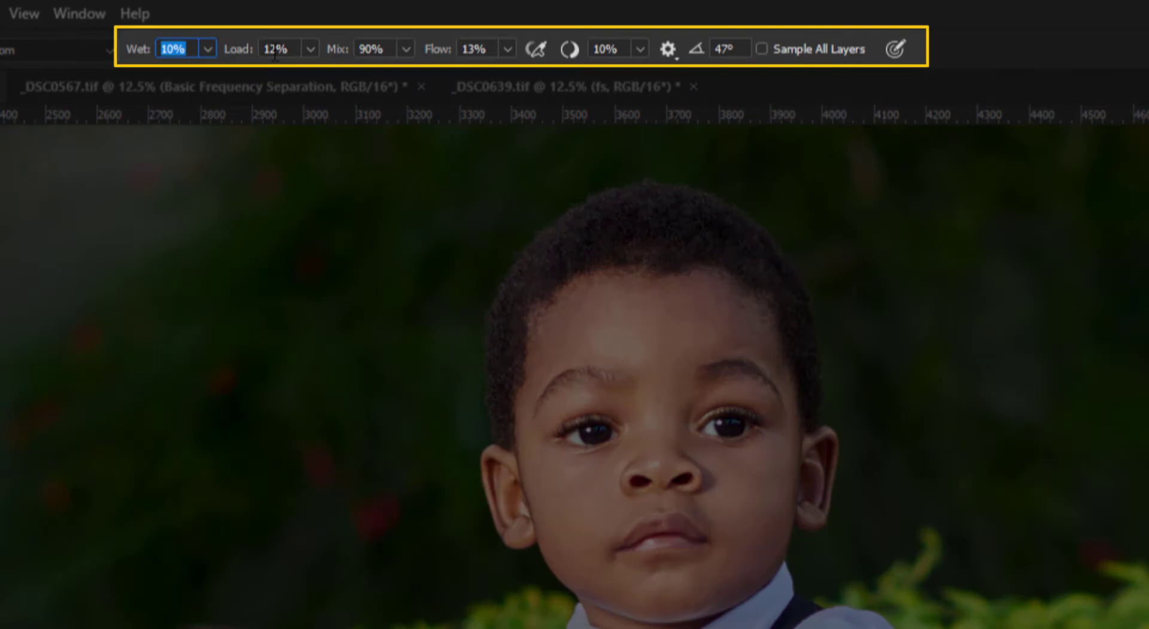
click(272, 49)
click(381, 49)
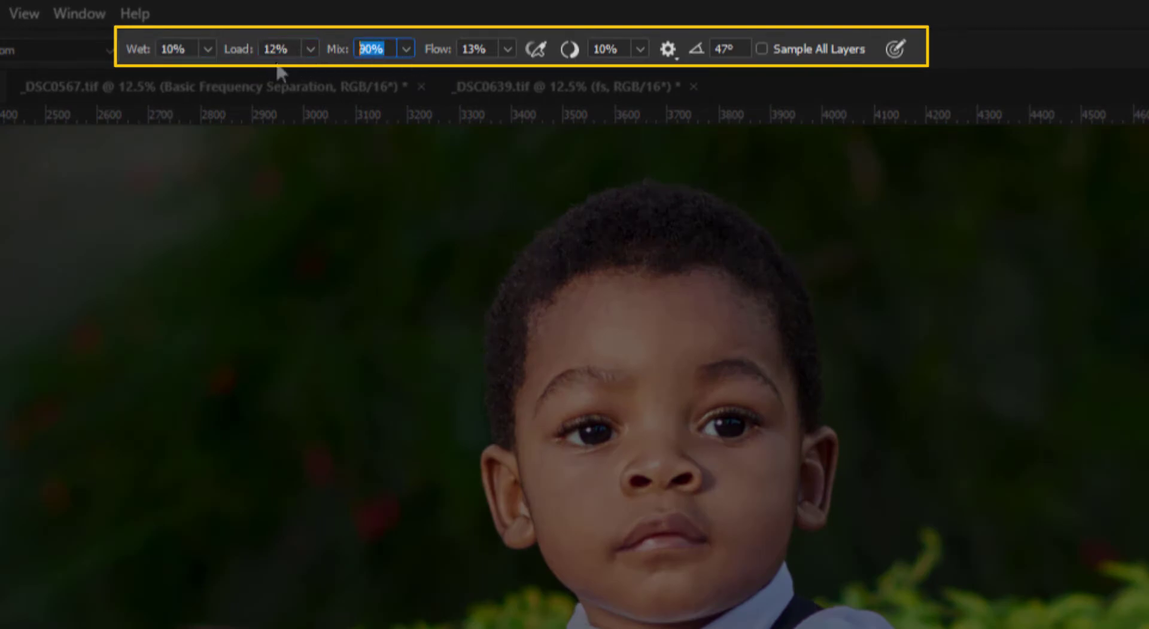
click(182, 49)
drag(292, 50, 268, 51)
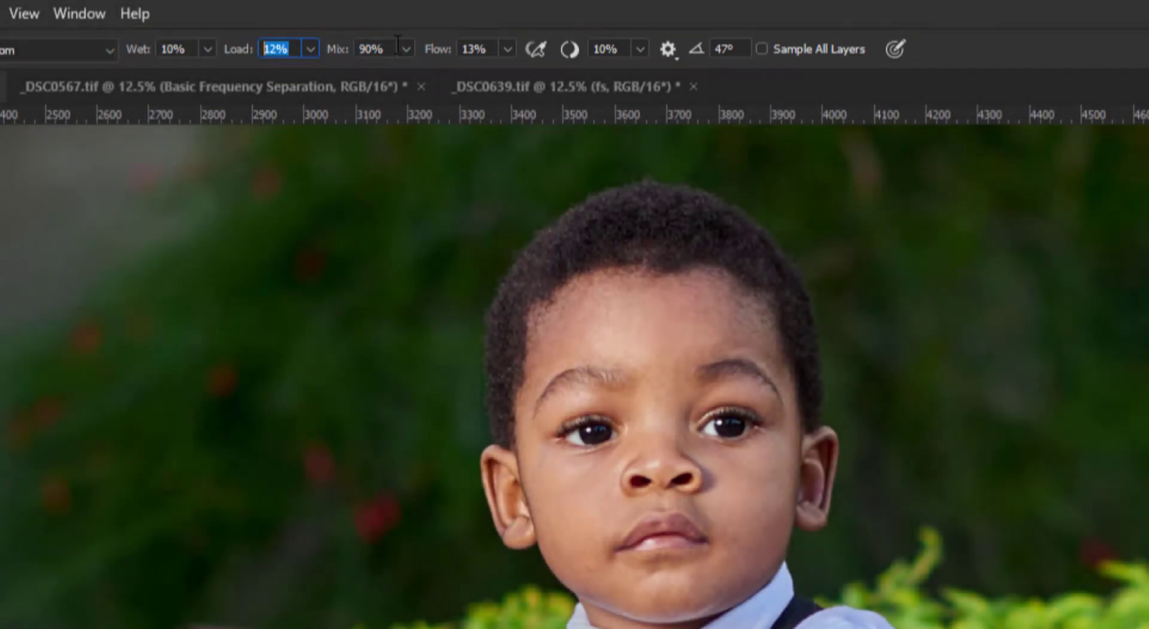
click(405, 49)
click(475, 49)
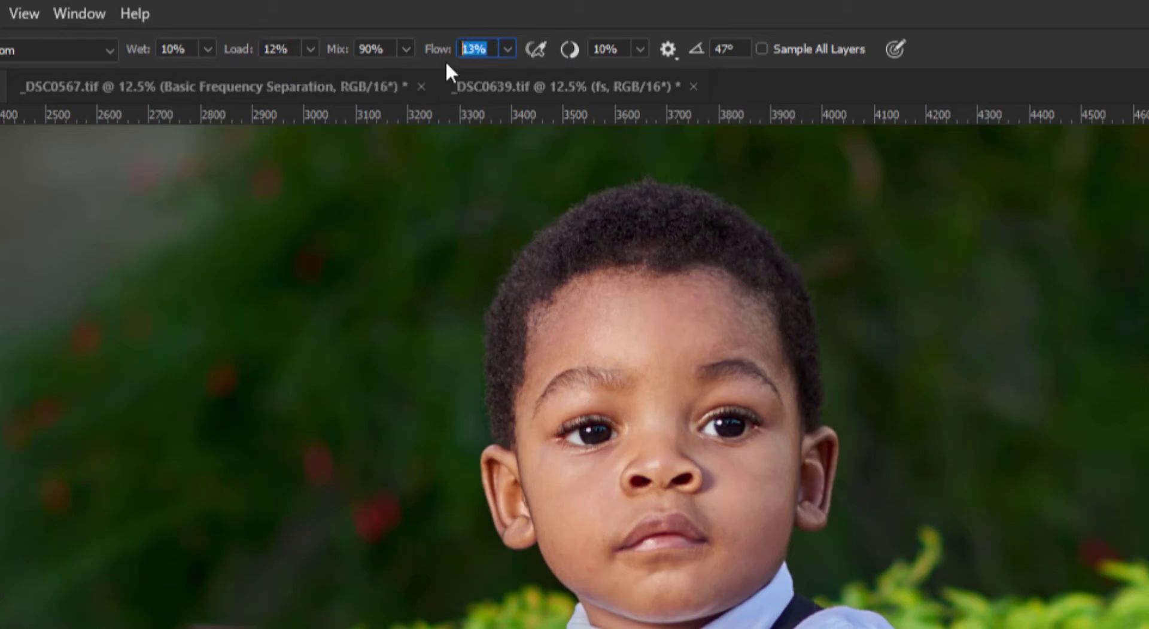
click(606, 49)
text(50)
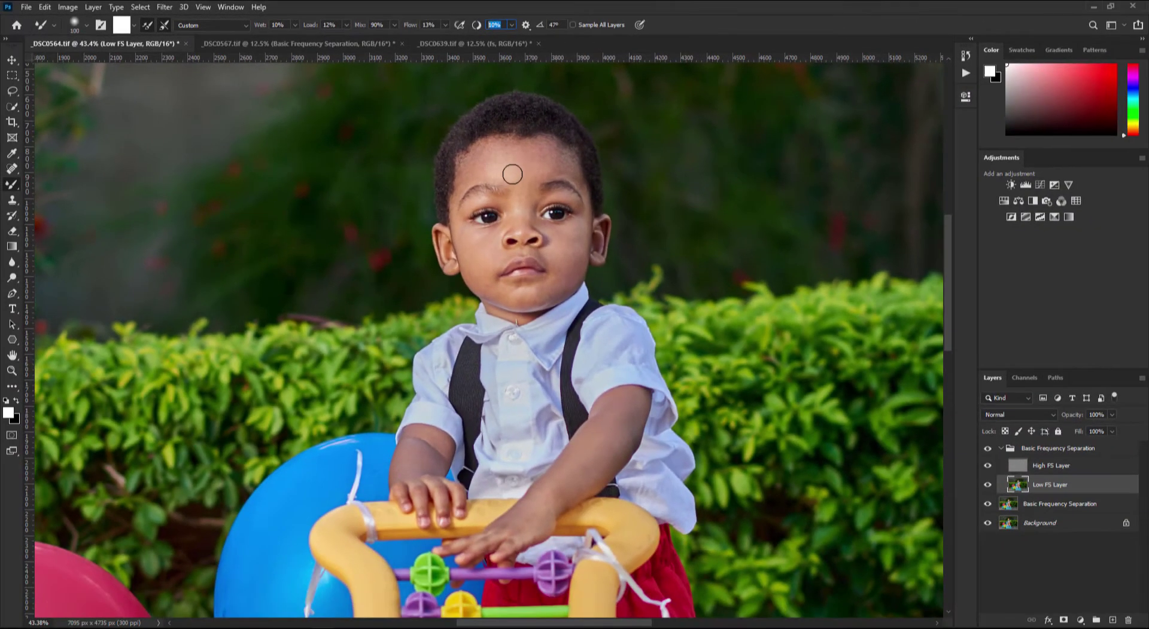
key(Return)
key(bracketleft)
drag(590, 482, 620, 447)
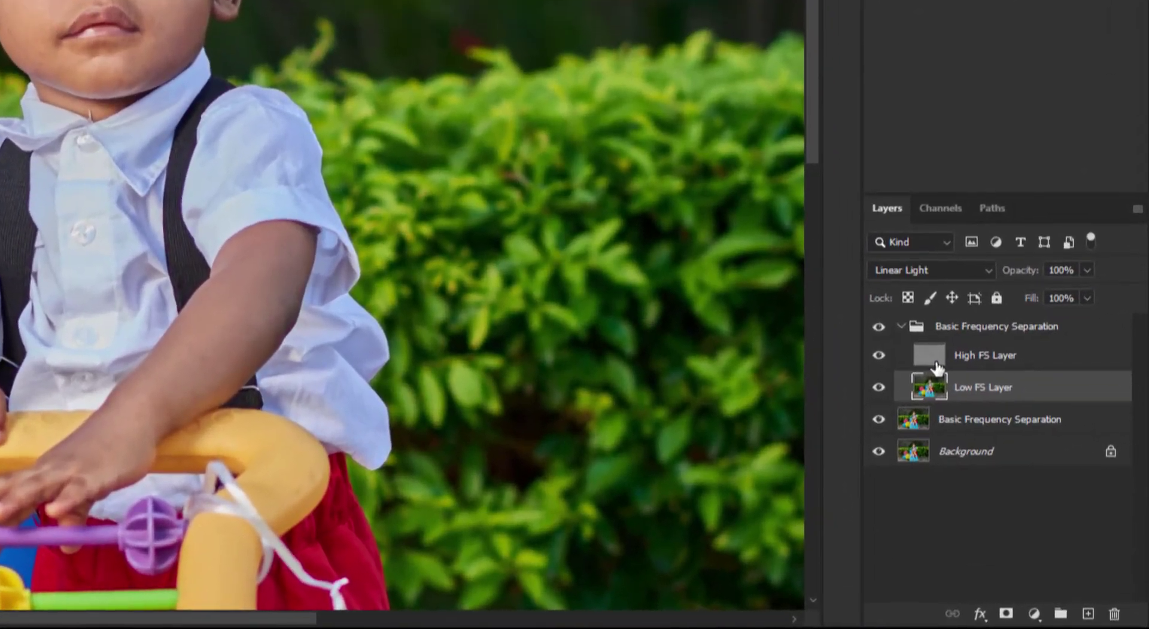
- On the High FS Layer, clone-stamp from the chin over jaw and chin blemishes
click(1026, 466)
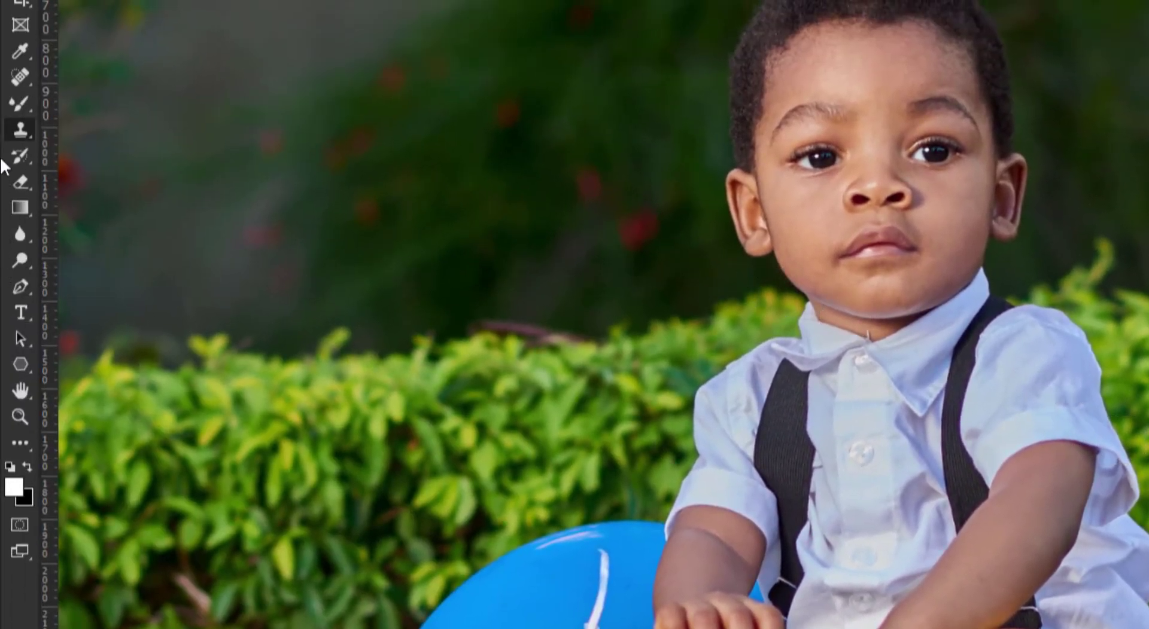
right_click(21, 130)
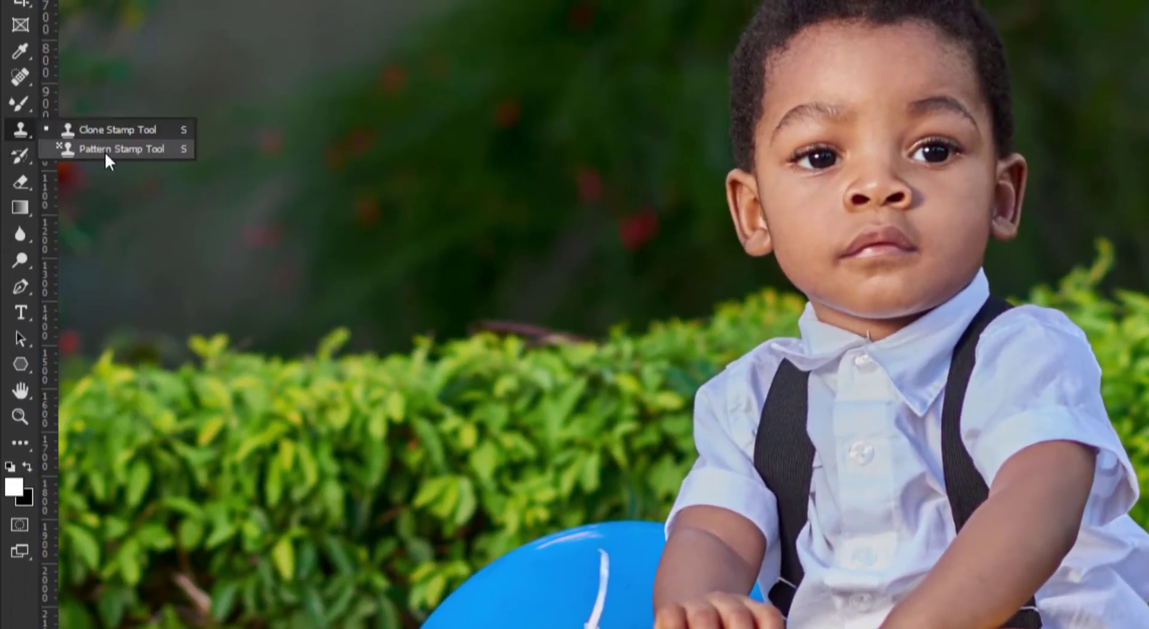
click(112, 122)
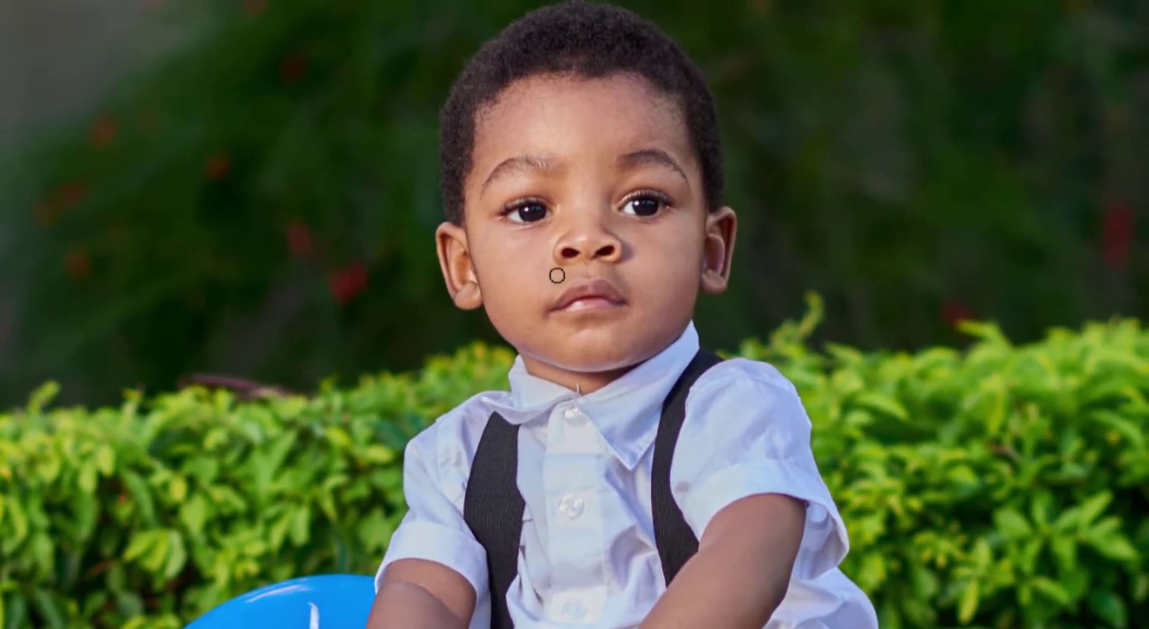
alt+click(591, 352)
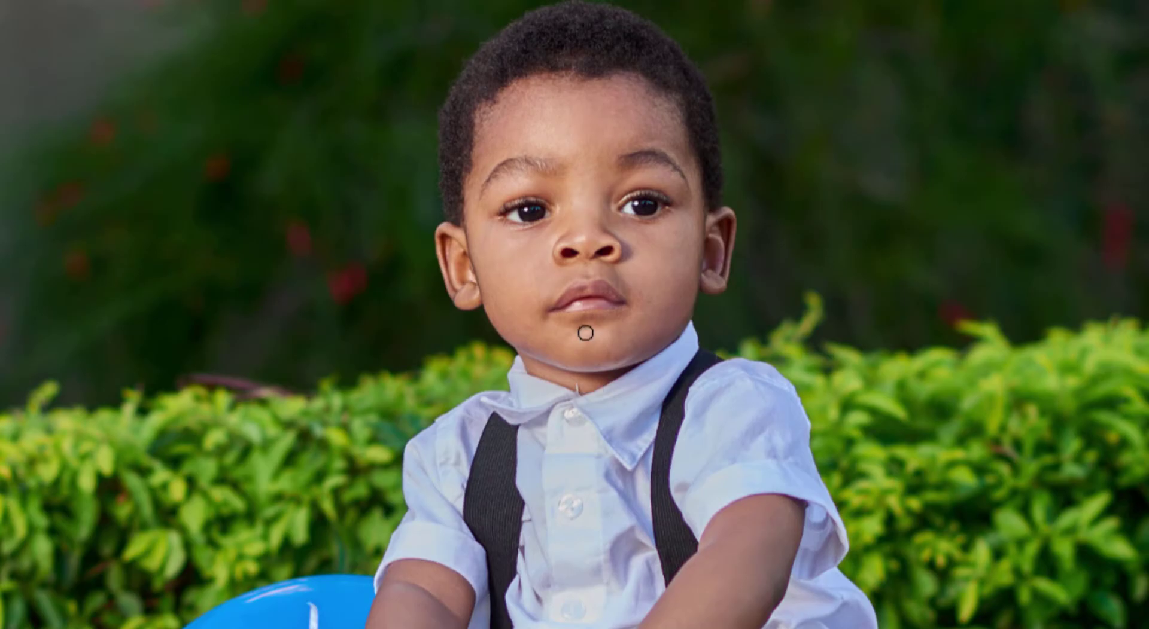
click(531, 333)
alt+click(518, 147)
drag(523, 146, 600, 182)
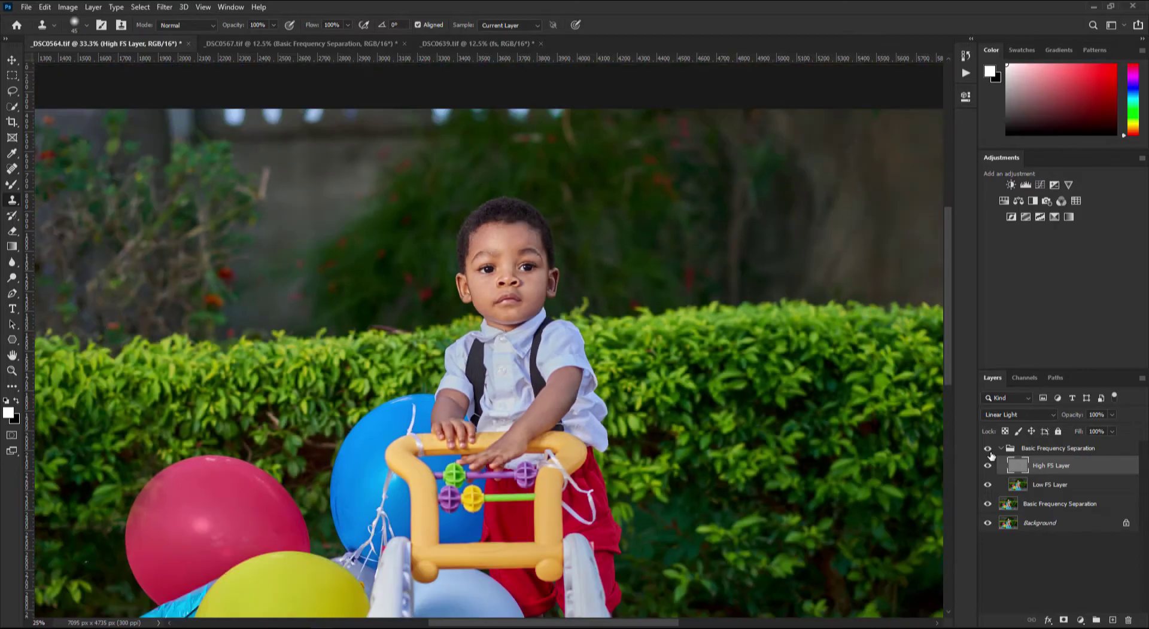
- Fit the photo in view, toggle the retouch group to compare, then collapse the group
key(ctrl+minus)
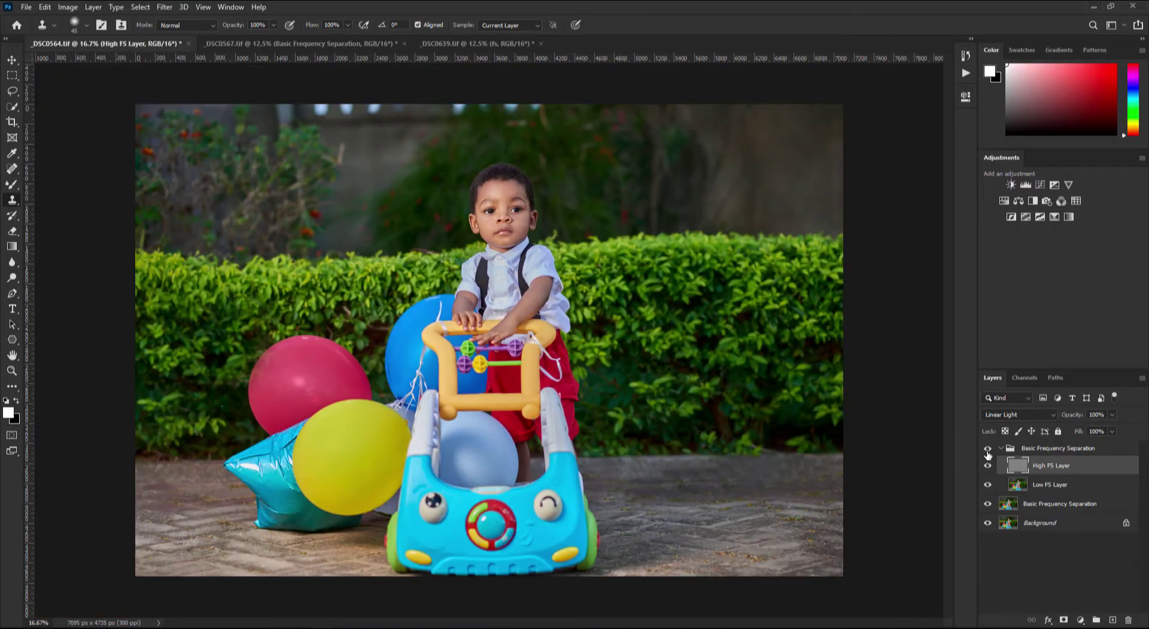
click(987, 449)
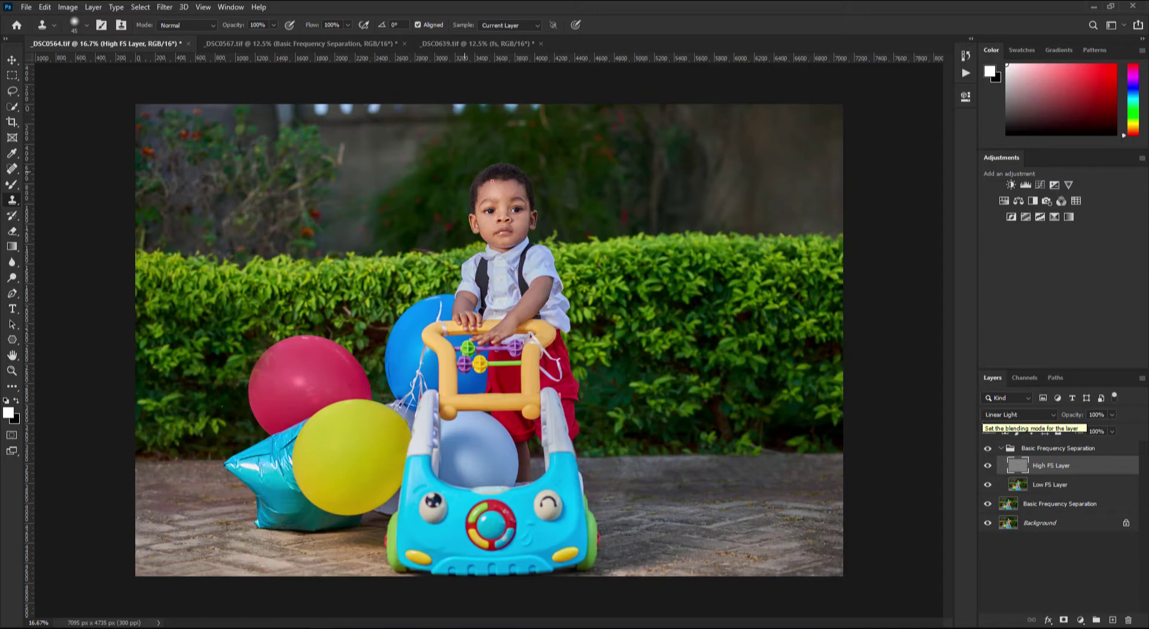
click(1007, 449)
click(1001, 448)
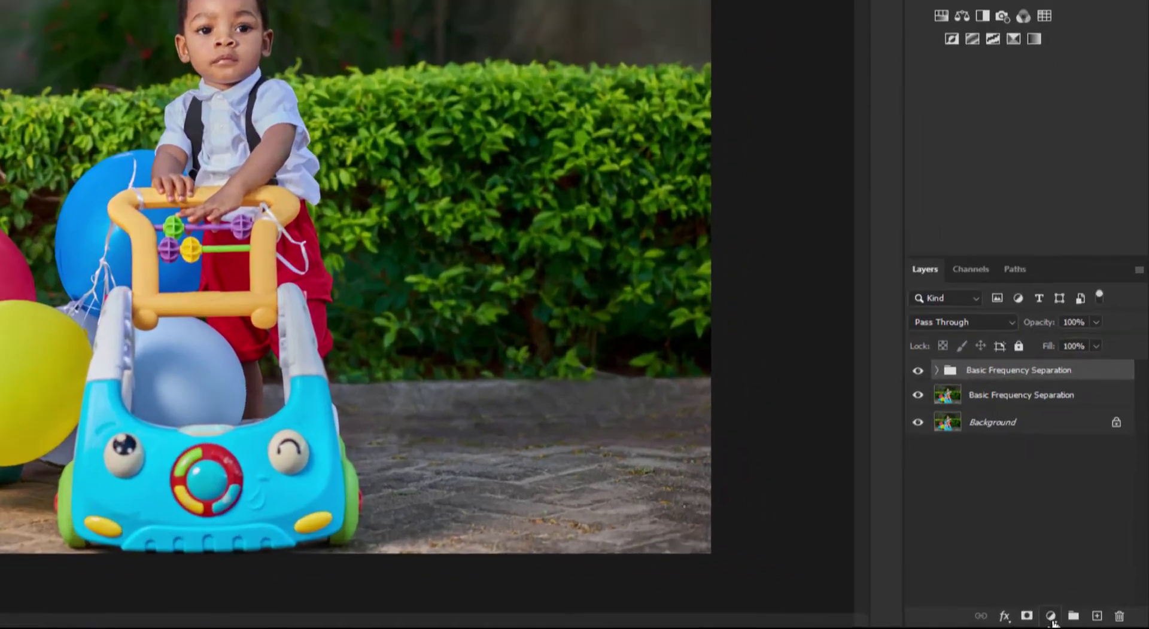
- Add a Color Lookup layer using the INFRAME-Arusha.3DL LUT to turn the hedge rust-orange
click(1081, 621)
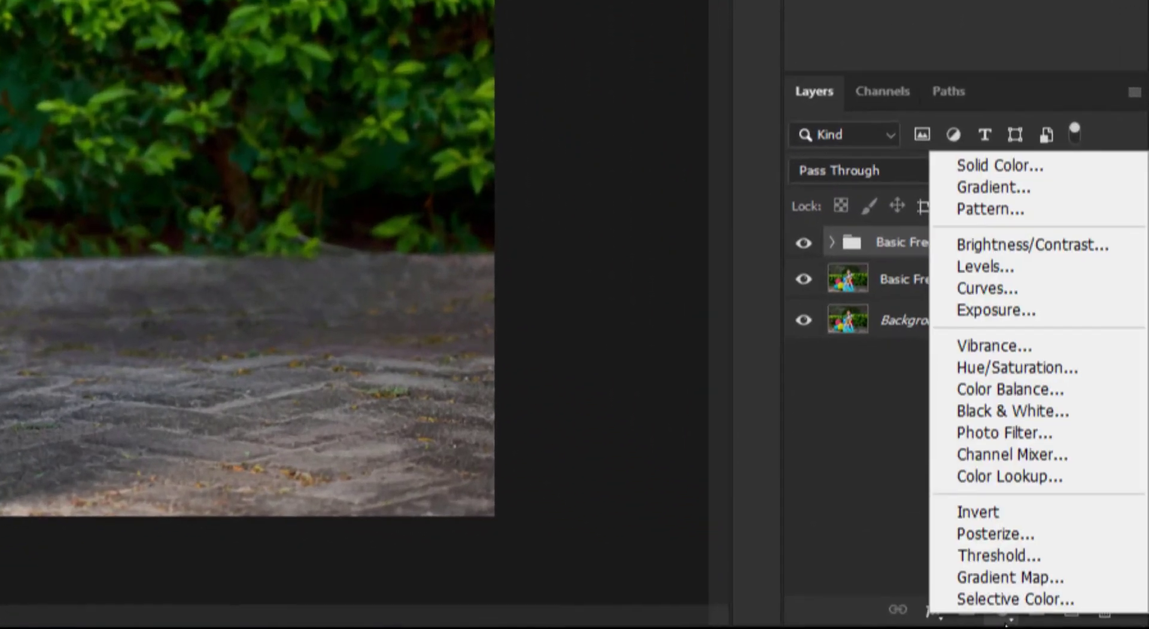
click(993, 475)
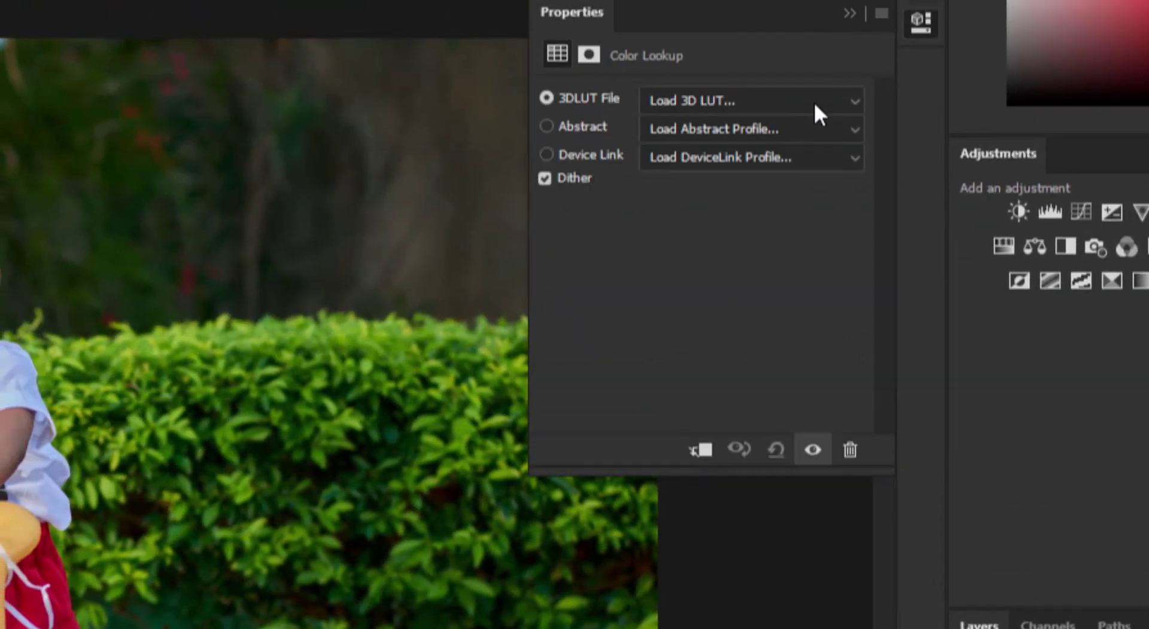
click(815, 104)
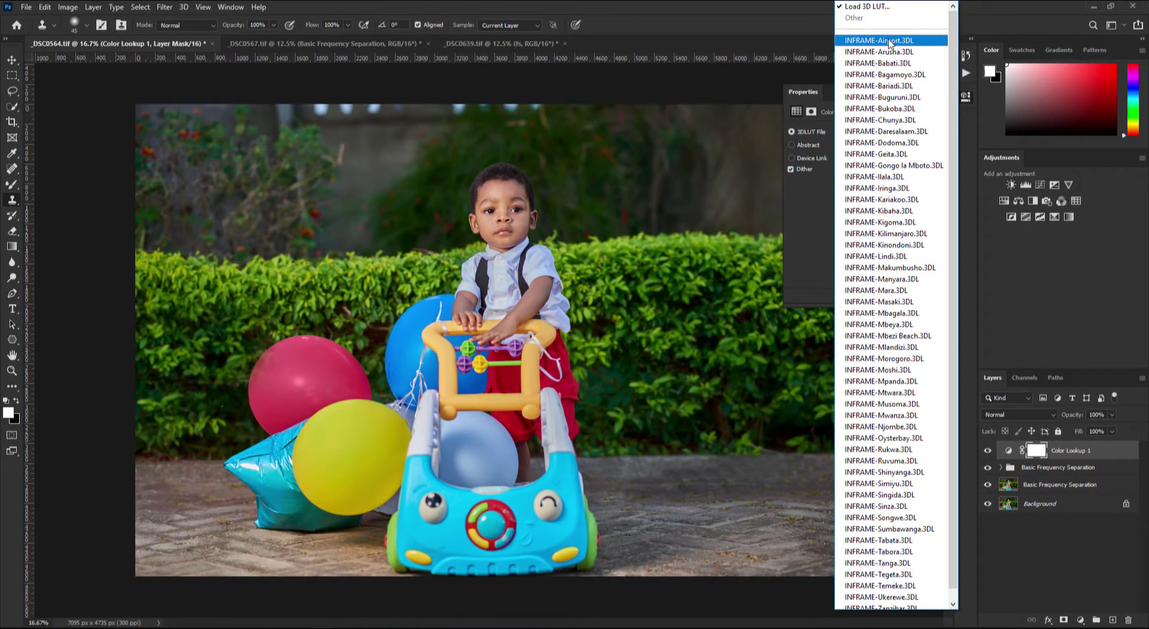
click(889, 41)
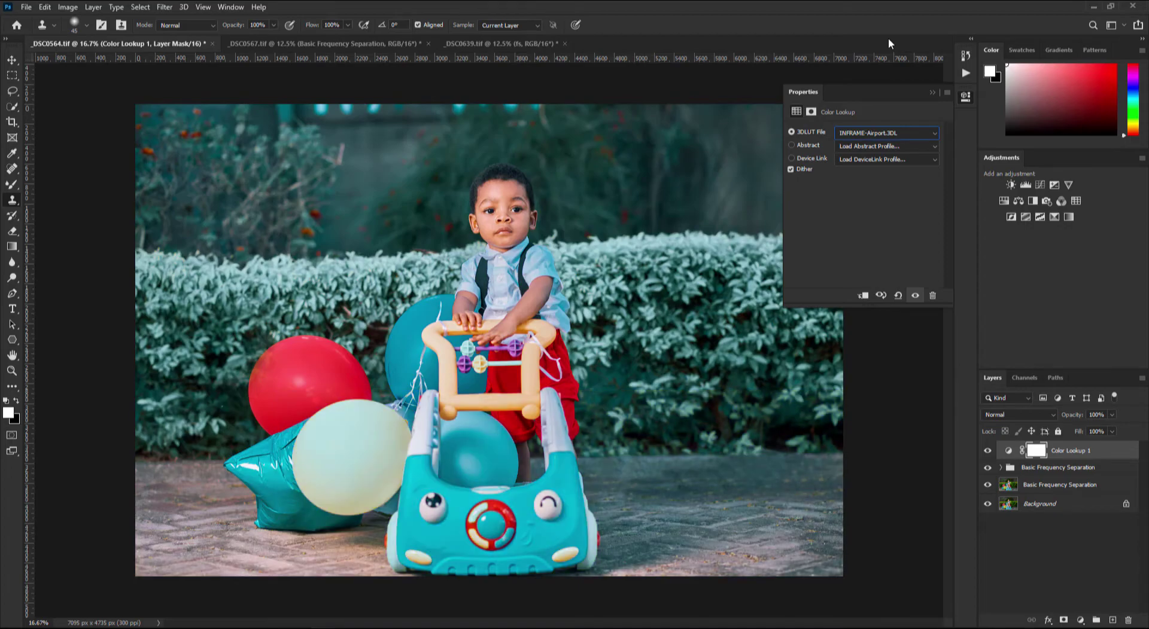
click(935, 90)
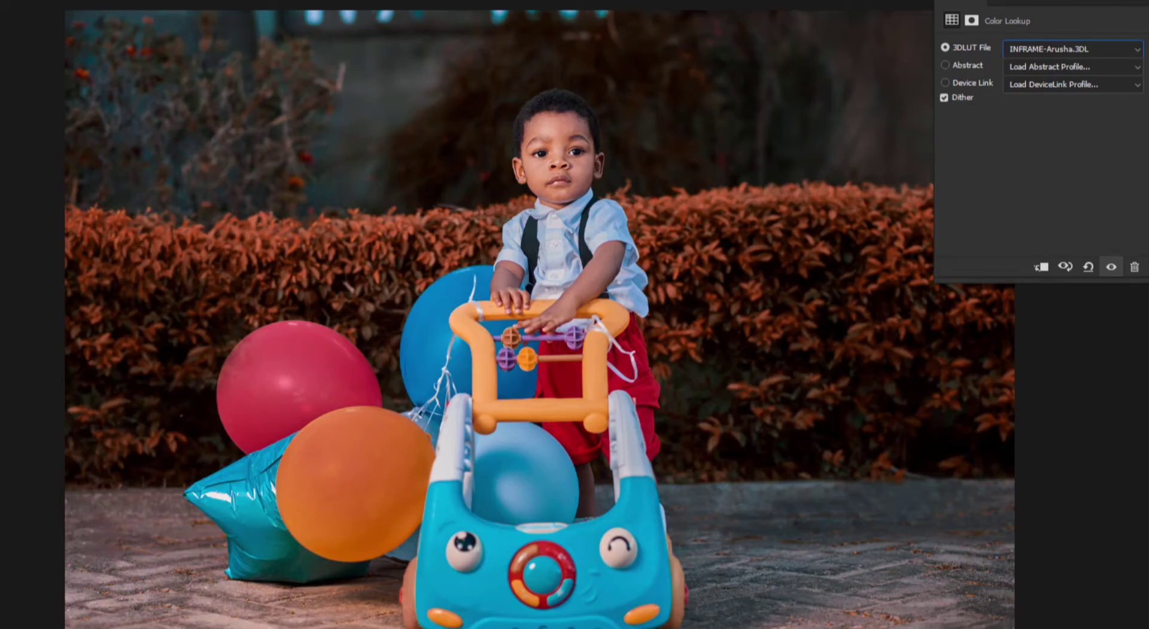
- Preview INFRAME LUTs from Babati through Kinondoni on the Color Lookup layer
key(Down)
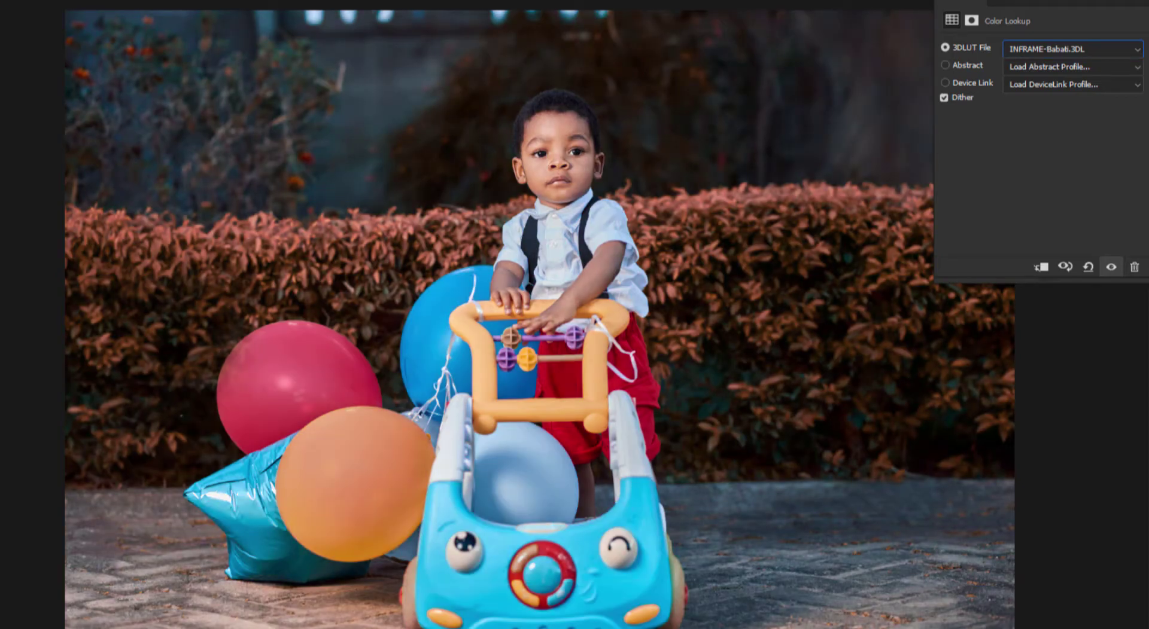
key(Down)
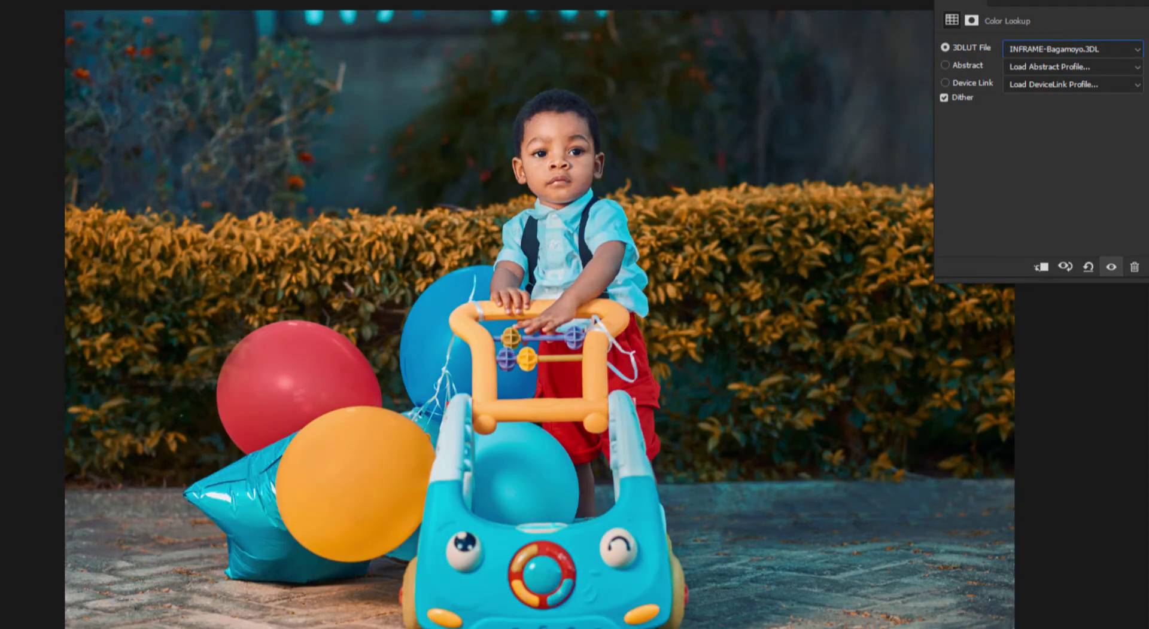
key(Down)
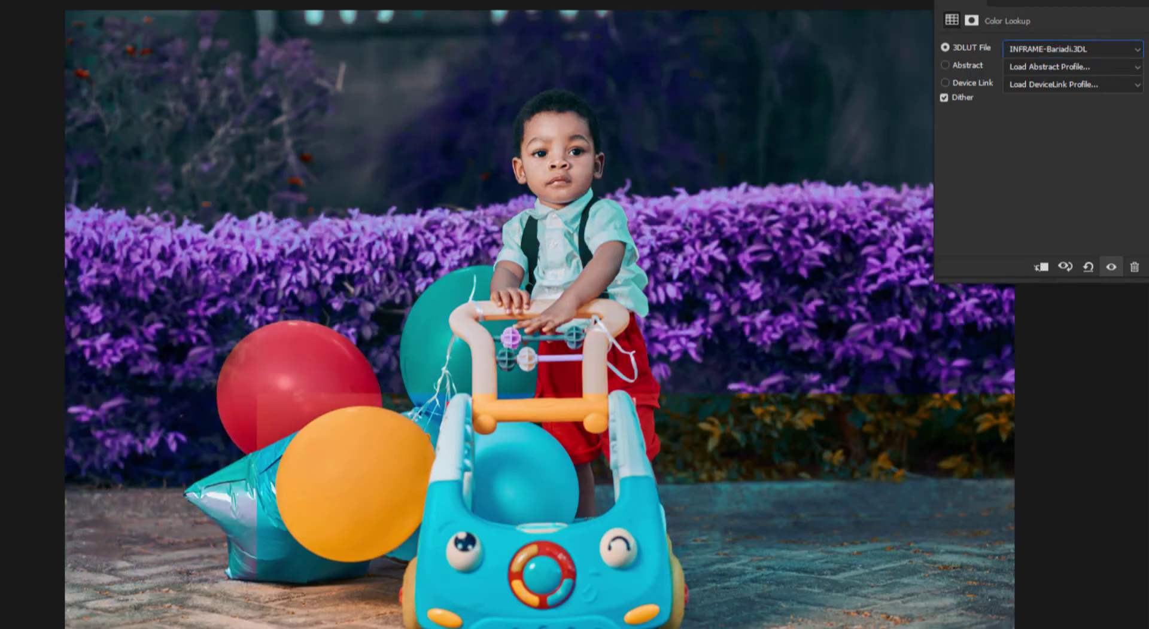
key(Down)
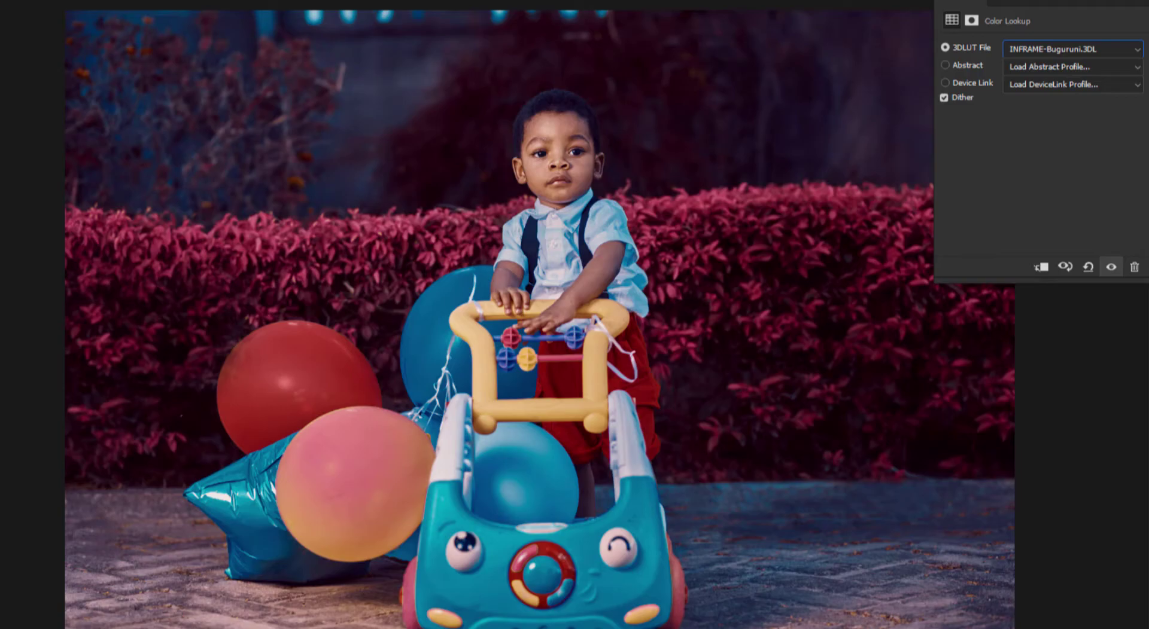
key(Down)
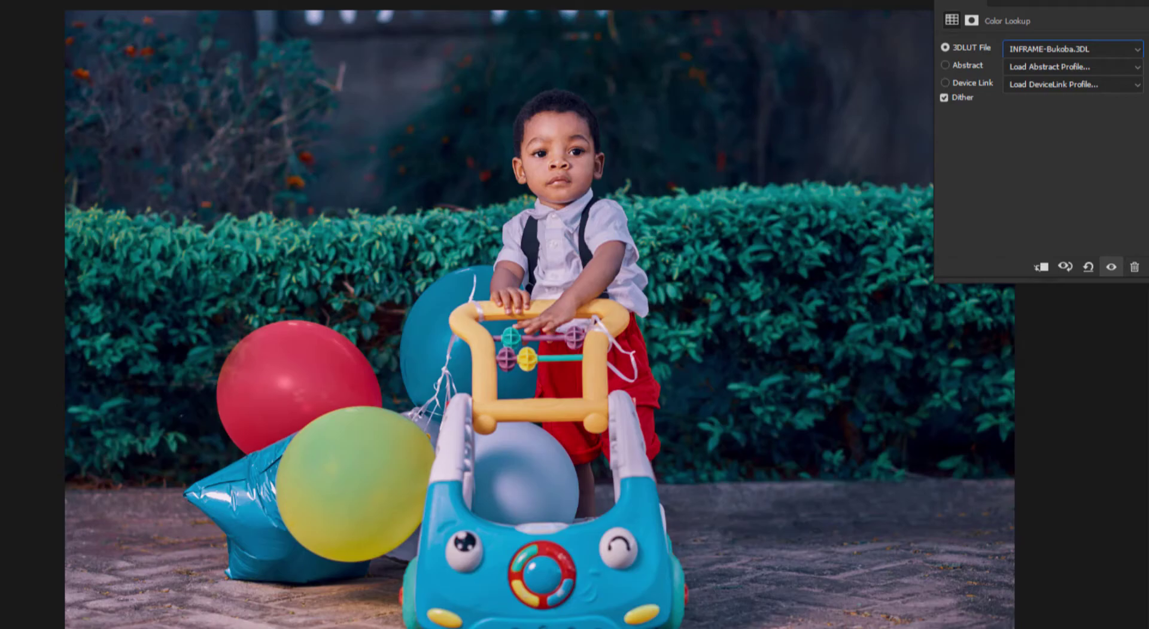
key(Down)
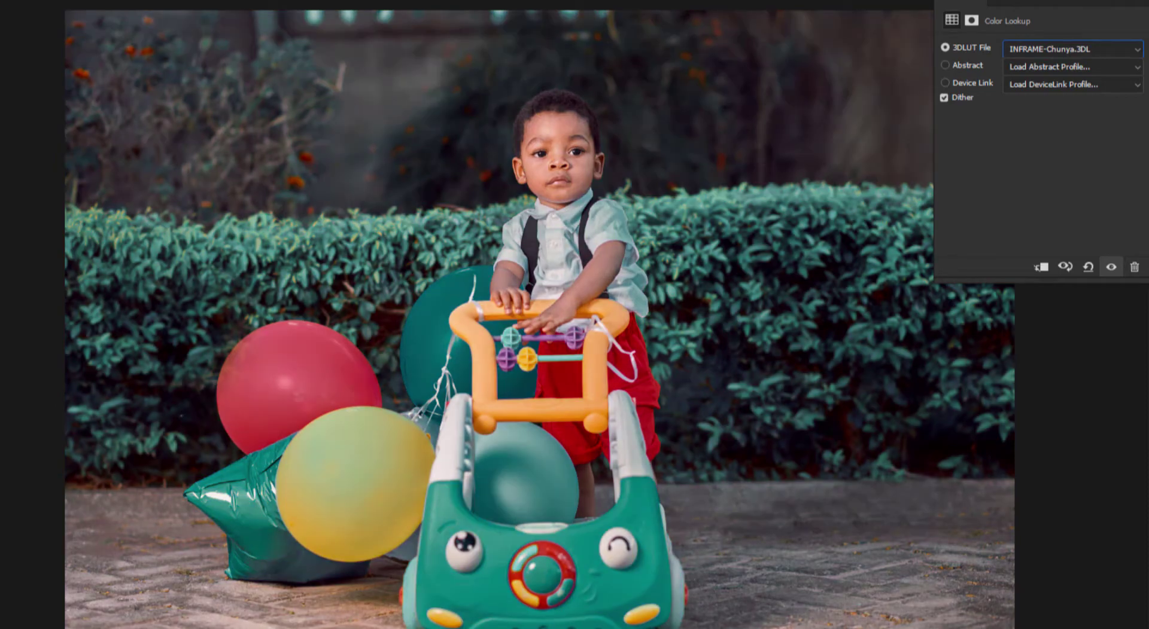
key(Down)
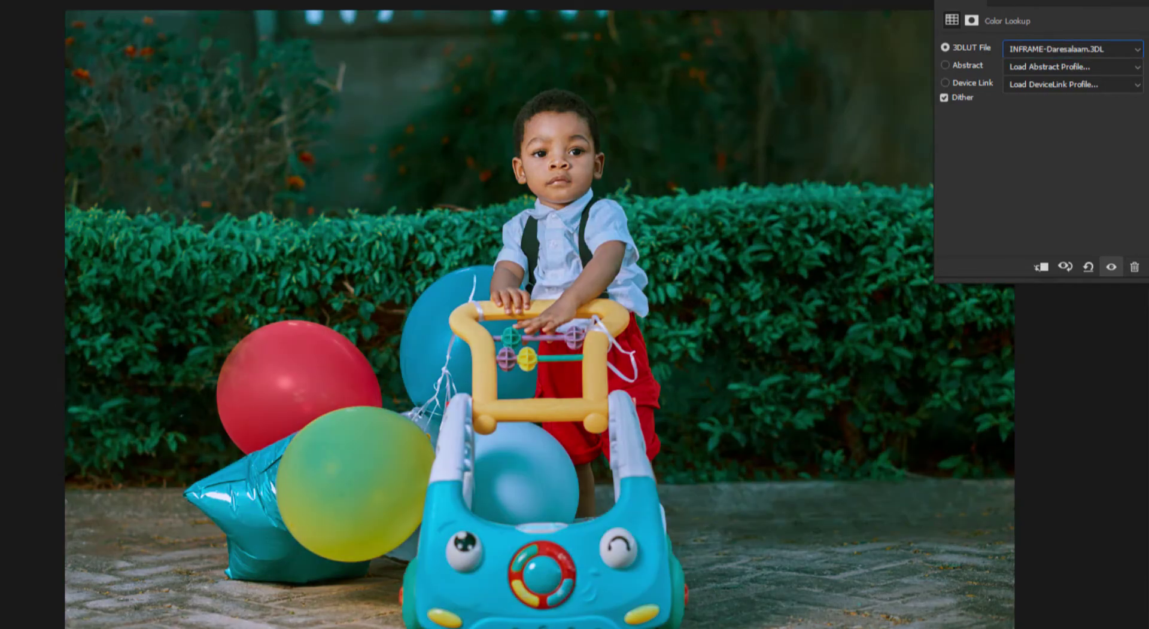
key(Down)
key(Down)
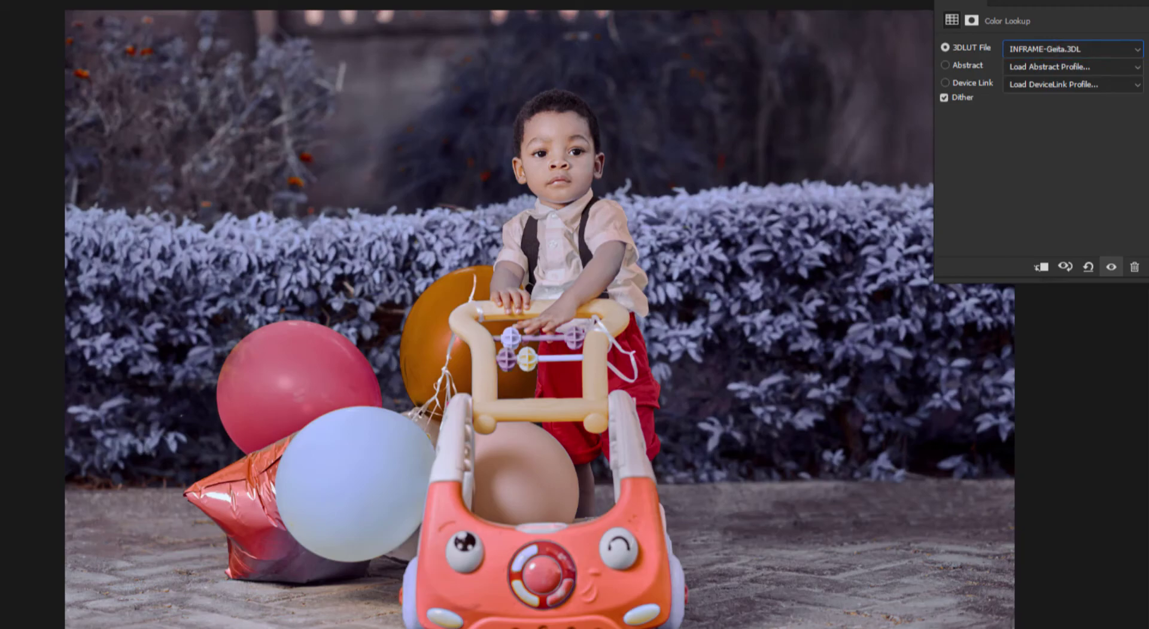
key(Down)
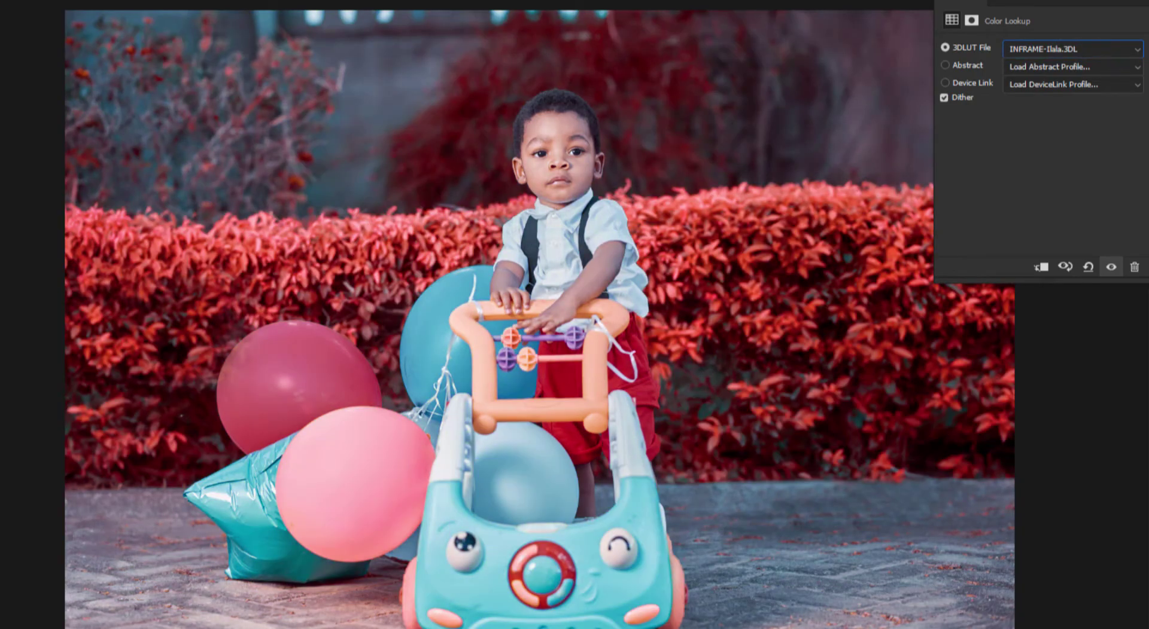
key(Down)
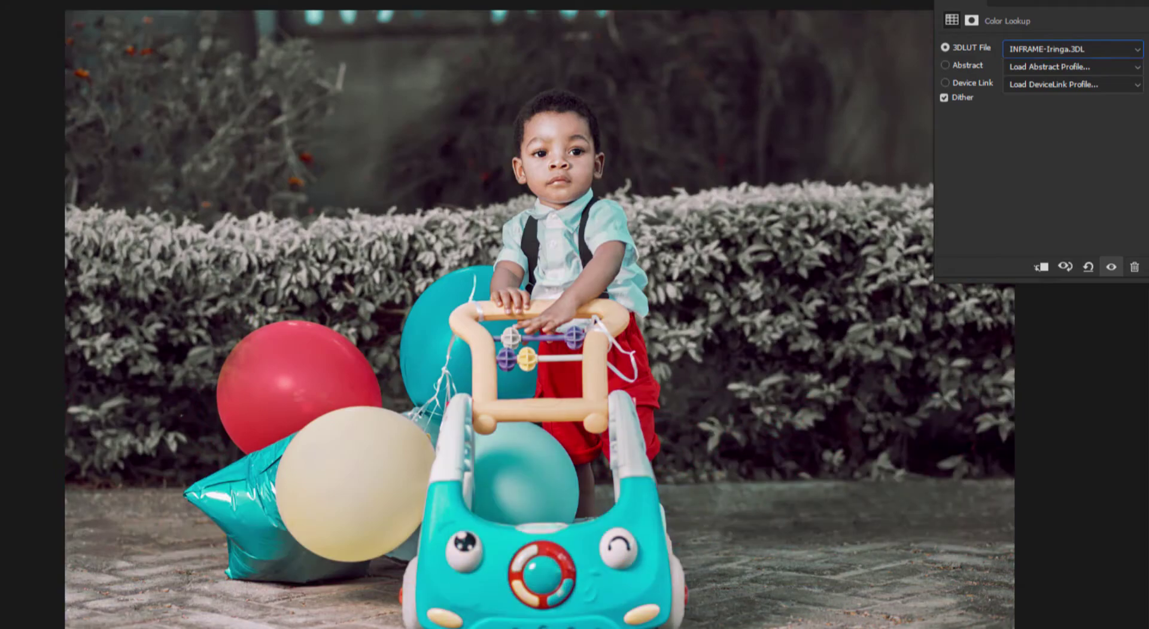
key(Down)
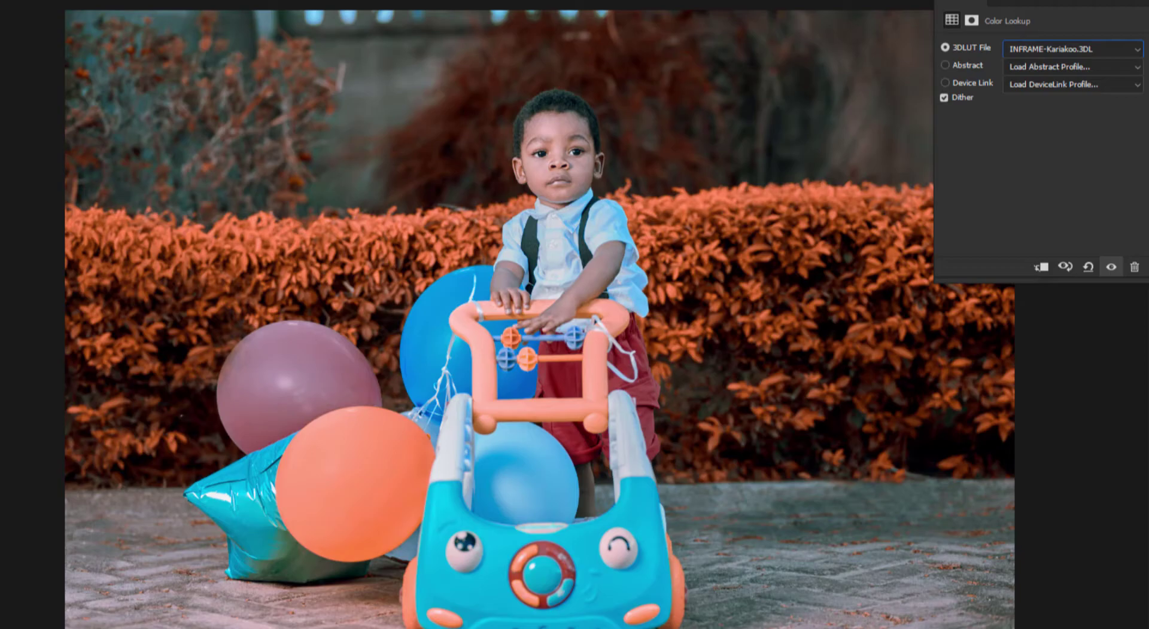
key(Down)
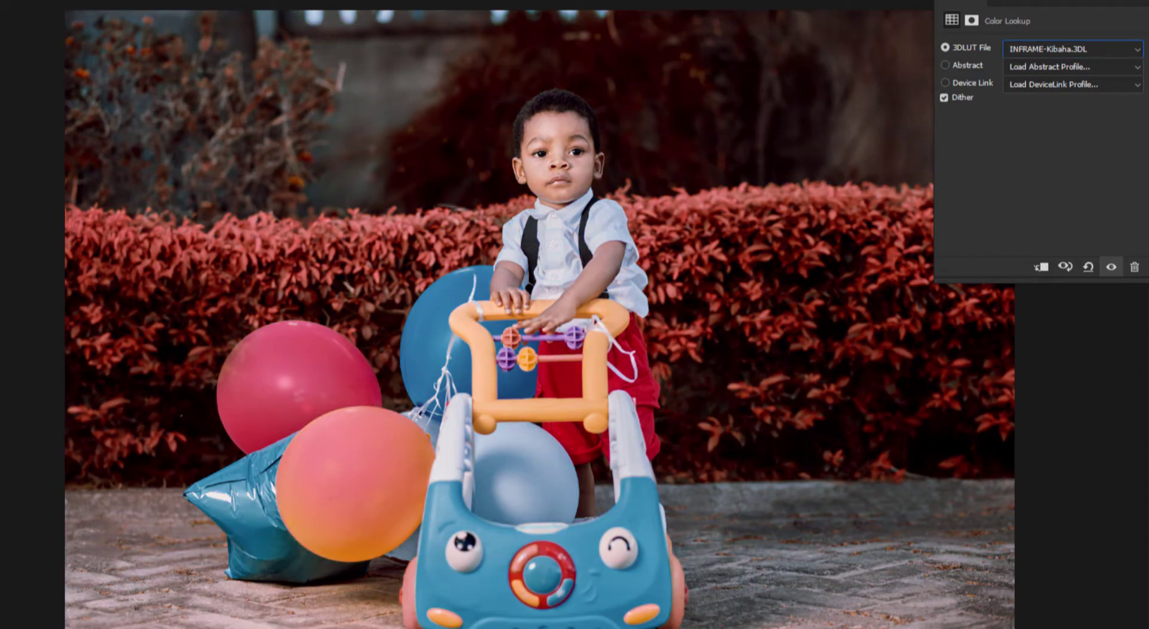
key(Down)
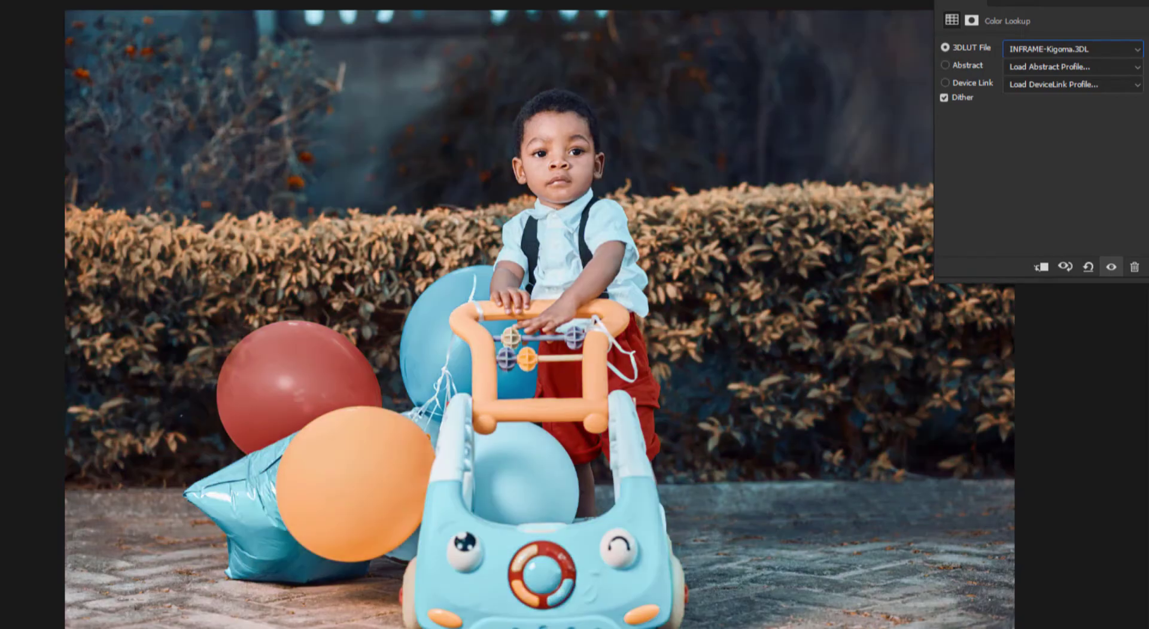
key(Down)
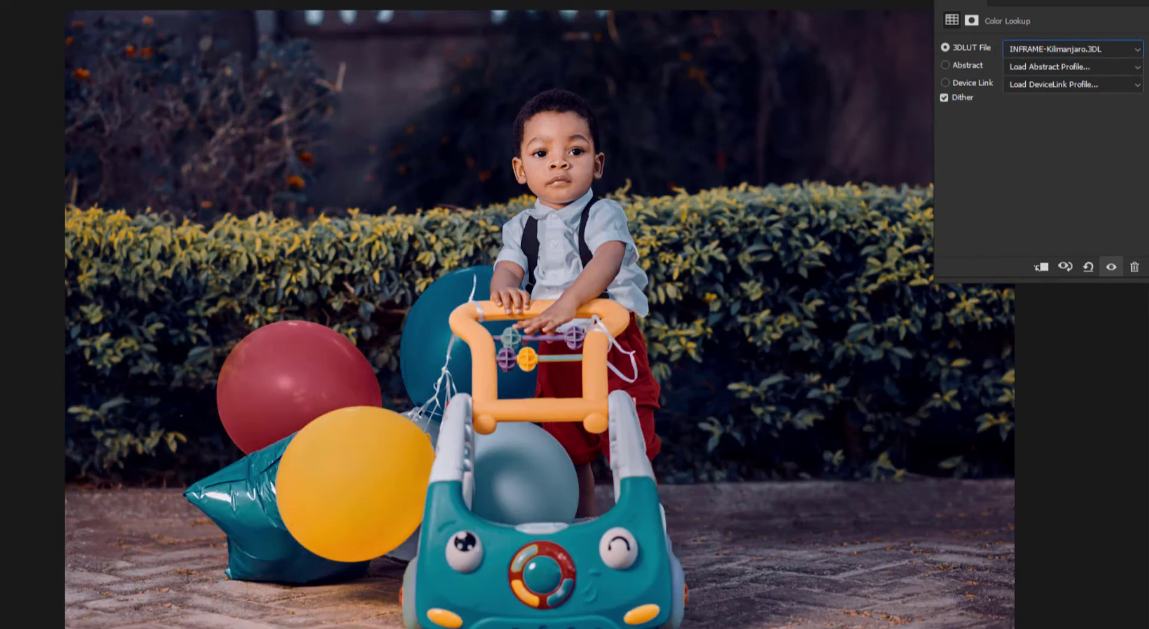
key(Down)
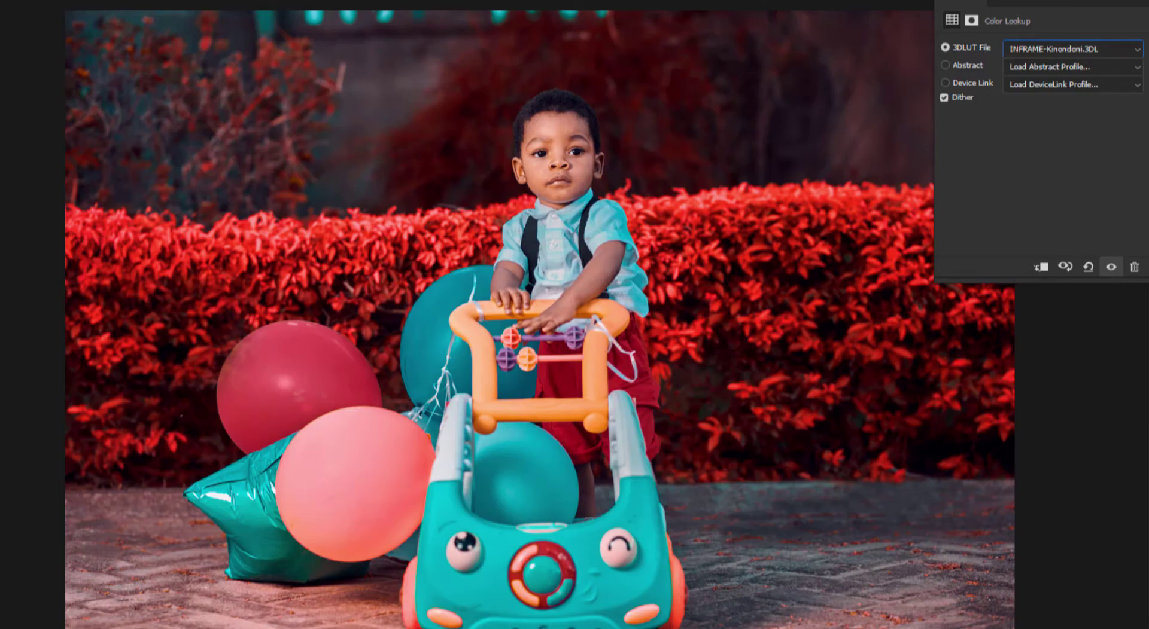
- Switch Color Lookup 1 to the INFRAME-Bukoba LUT and close its properties panel
click(1071, 48)
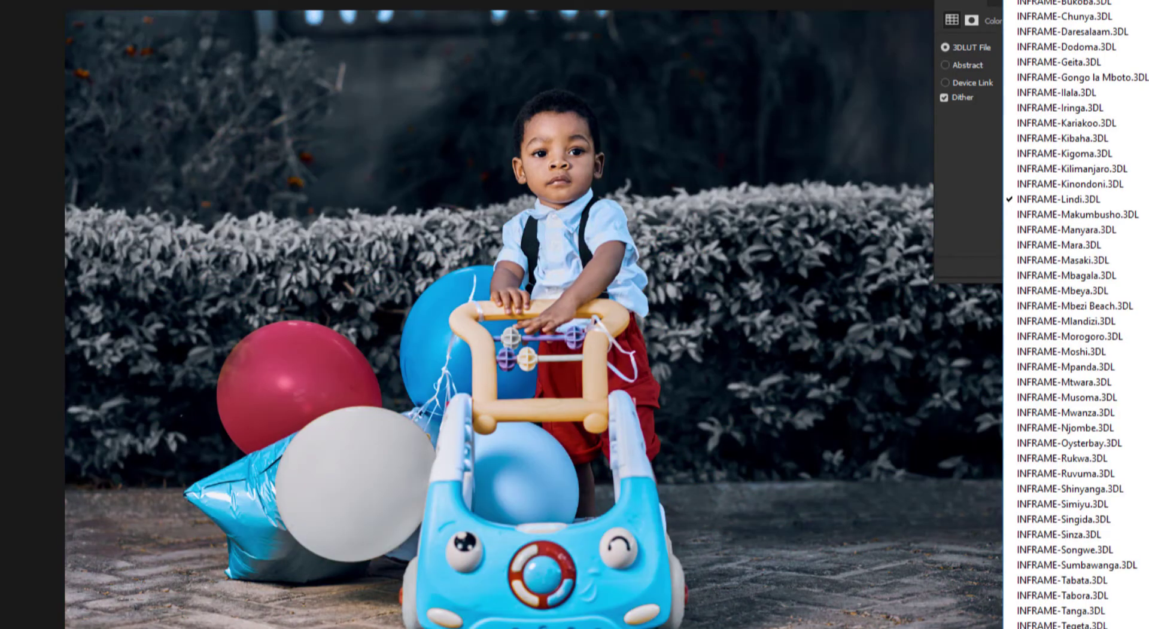
key(Return)
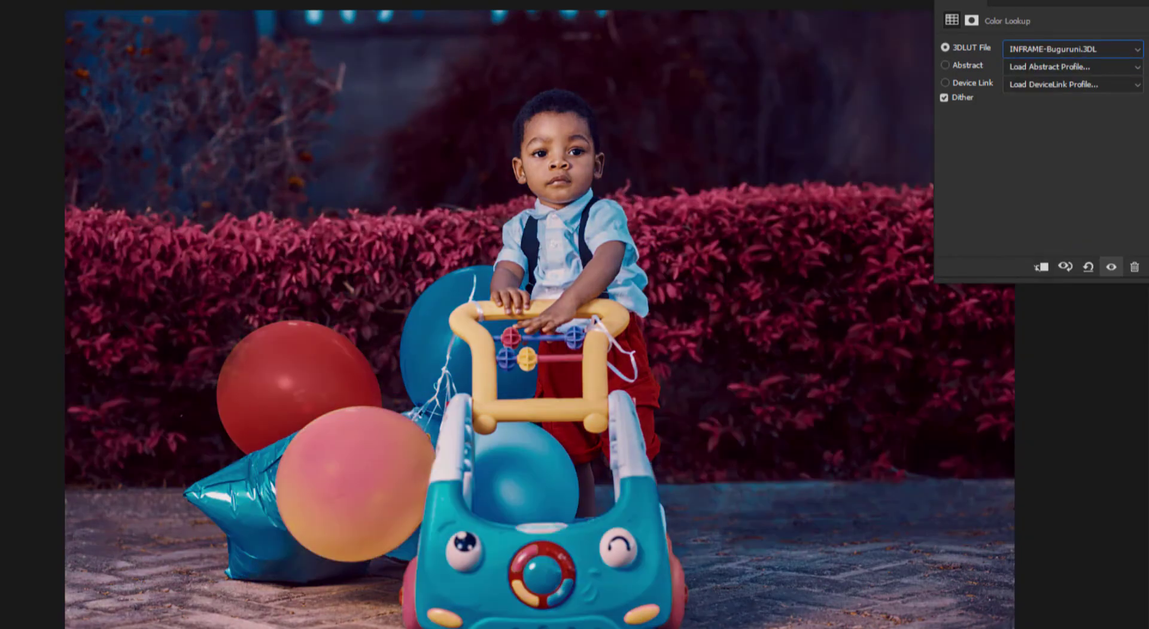
key(Down)
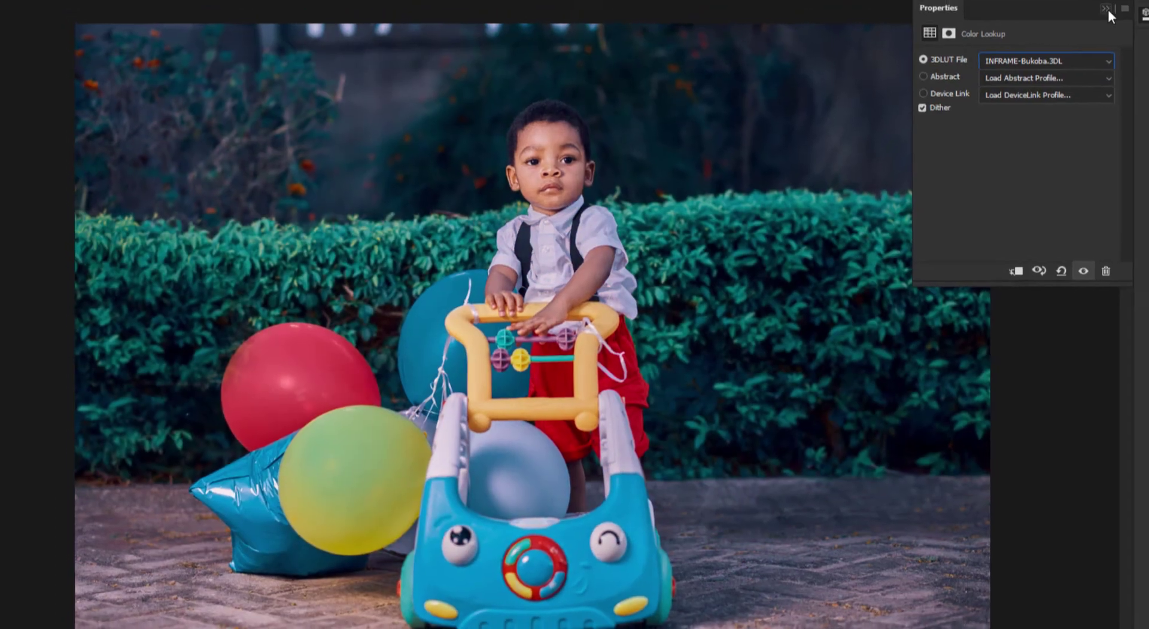
click(965, 97)
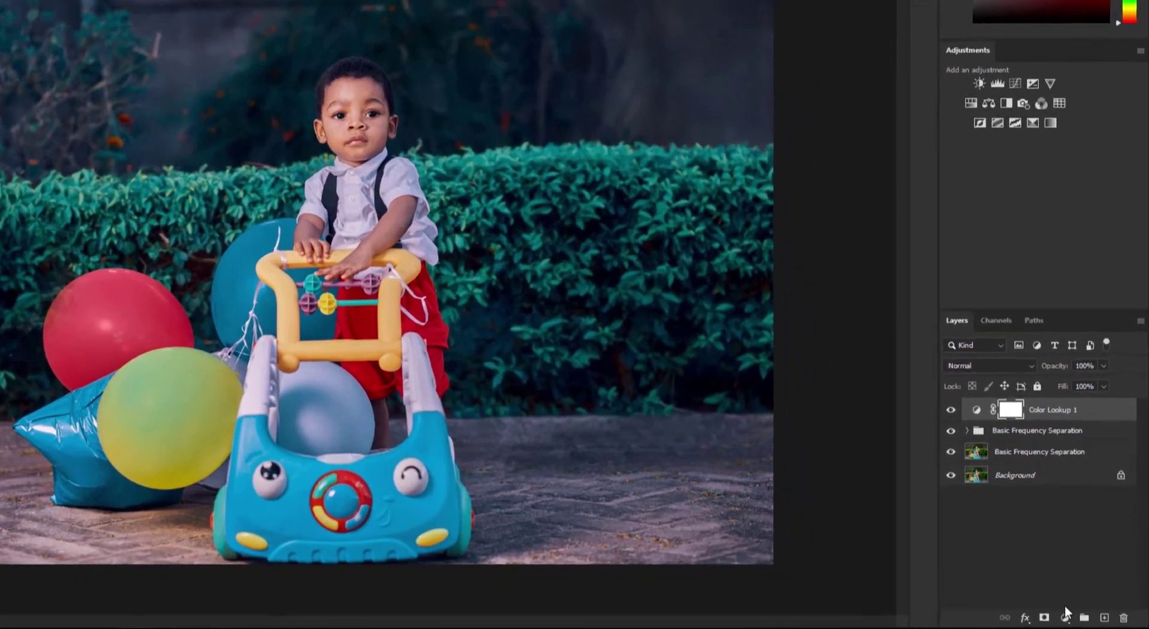
- Add a new Color Lookup adjustment layer loaded with the INFRAME-Iringa LUT
click(1080, 621)
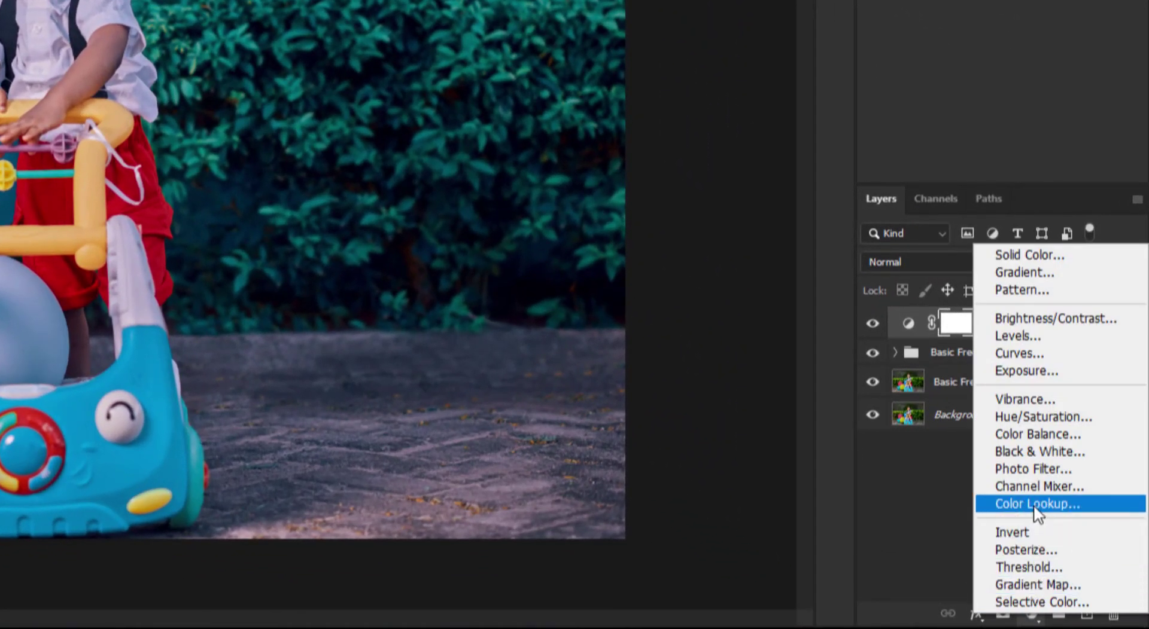
click(1033, 505)
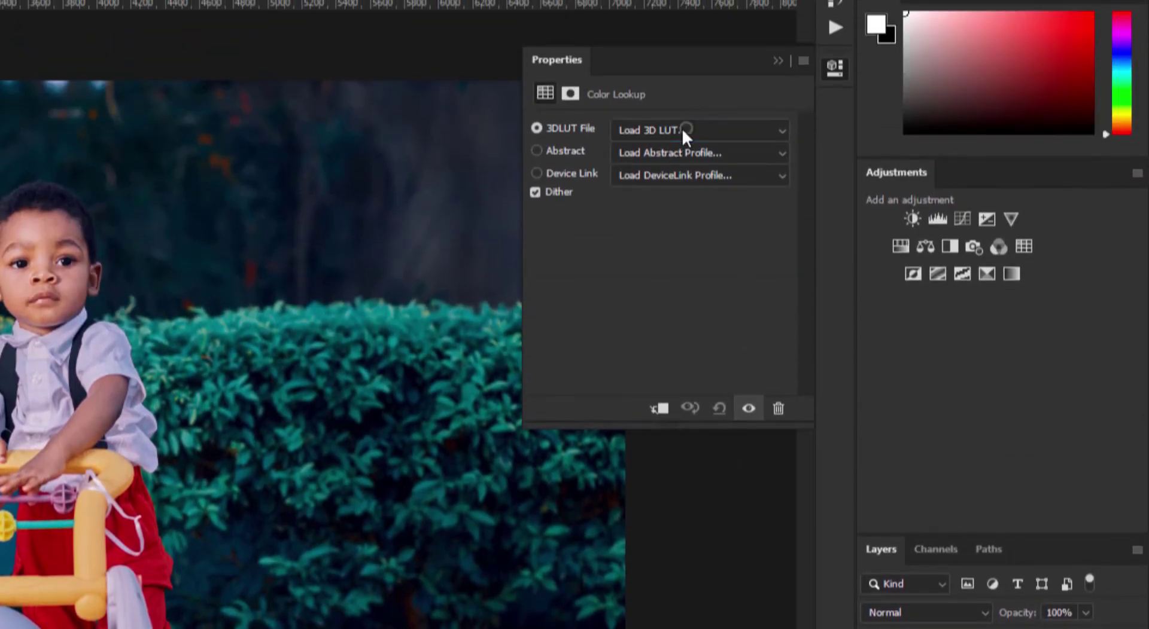
click(681, 129)
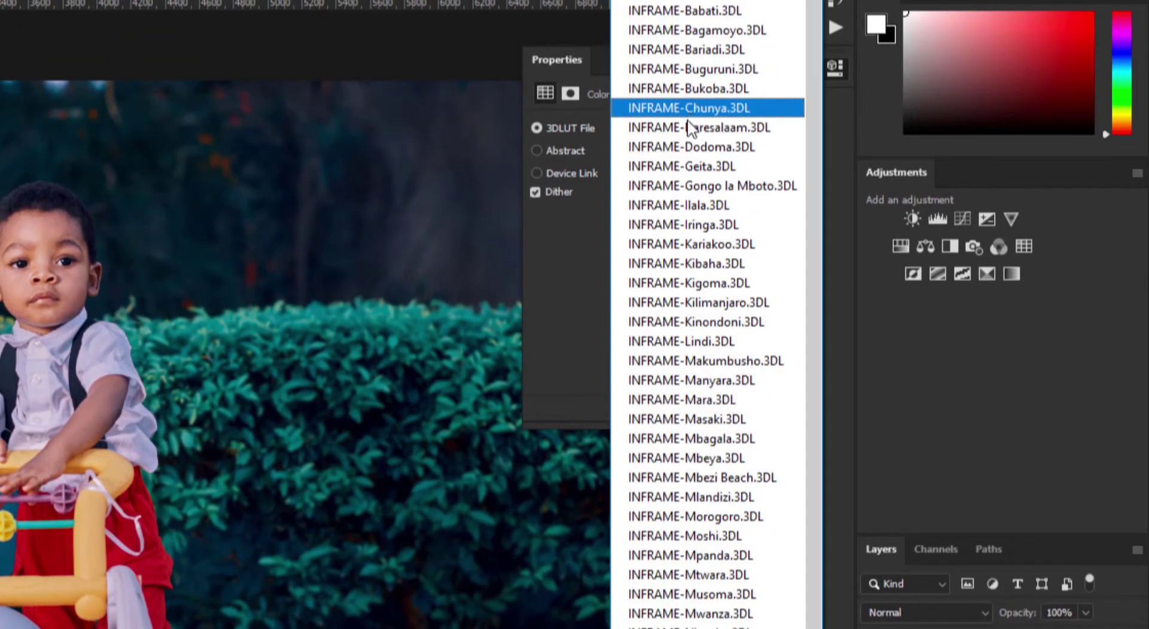
click(709, 224)
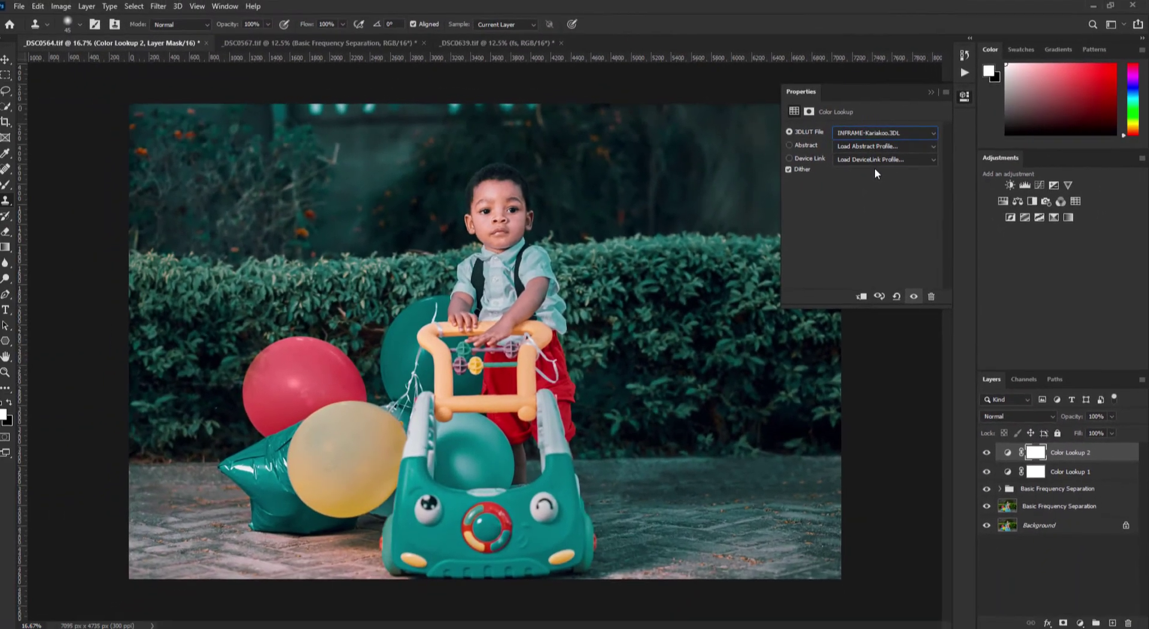
- Cycle the new layer through LUTs from Kariakoo to Manyara, then pick a final preset
key(Down)
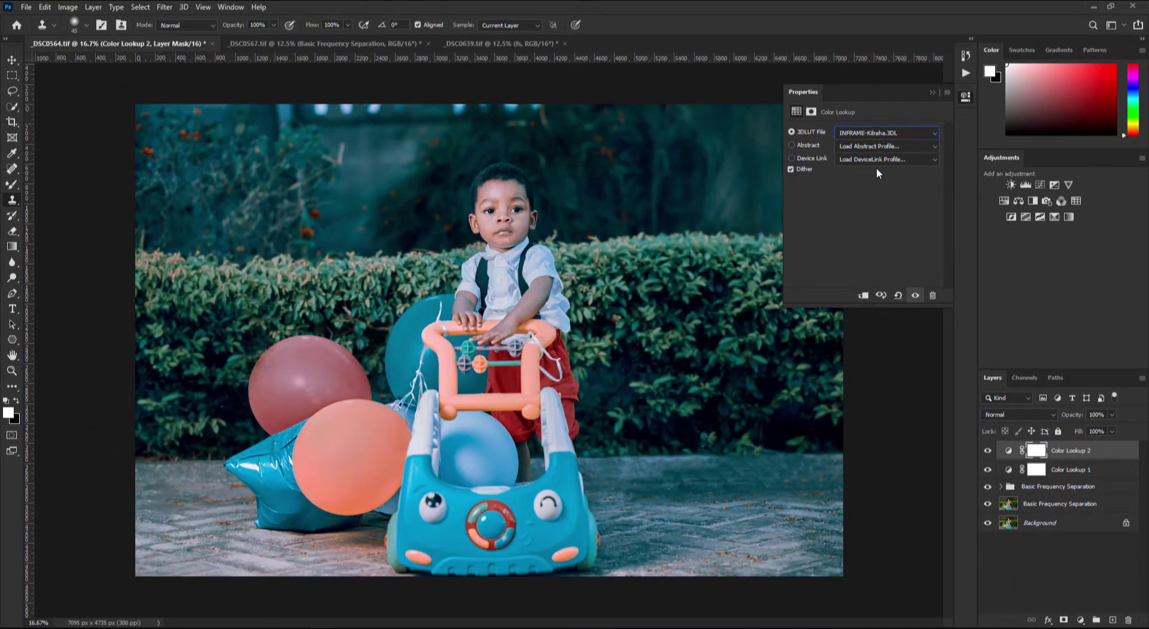
key(Down)
key(Down)
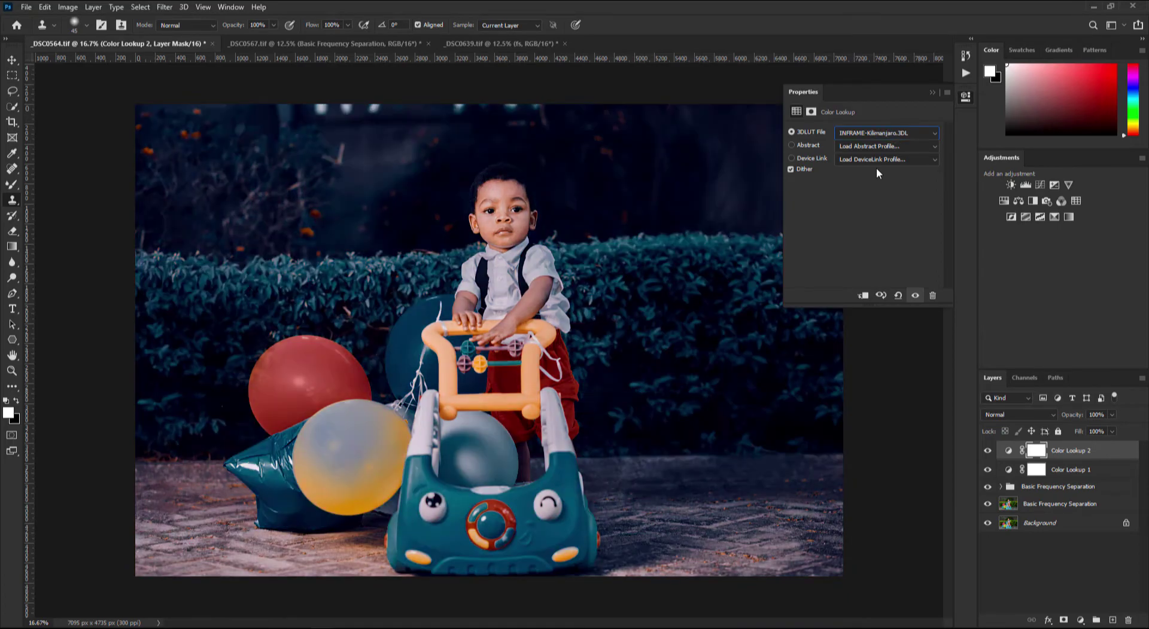
key(Down)
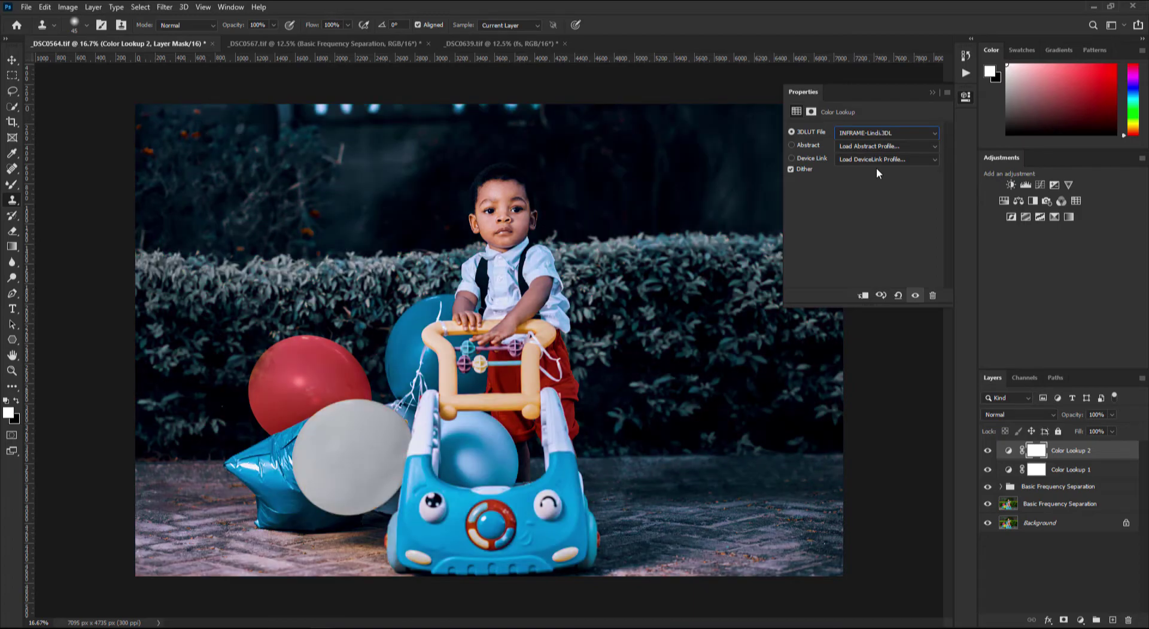
key(Down)
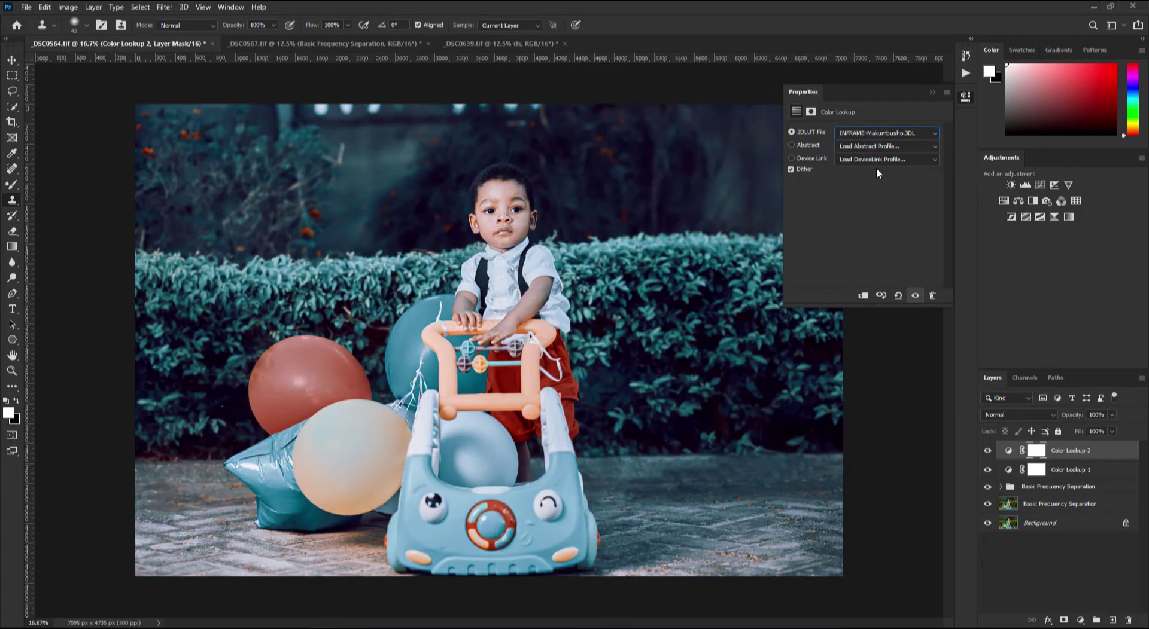
key(Down)
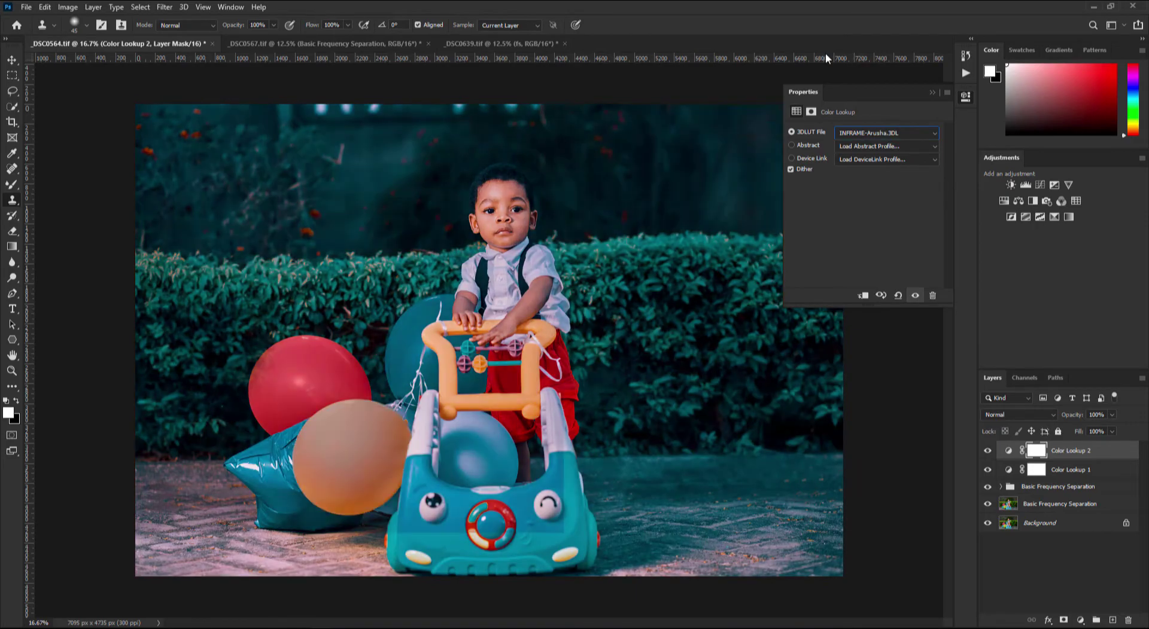
key(Down)
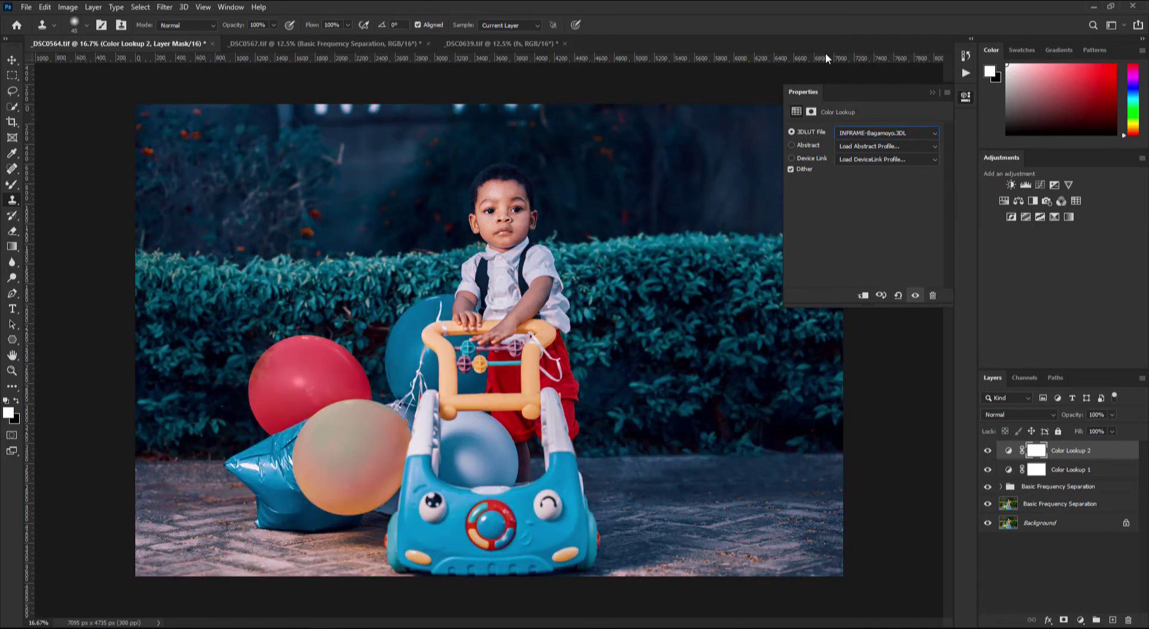
key(Down)
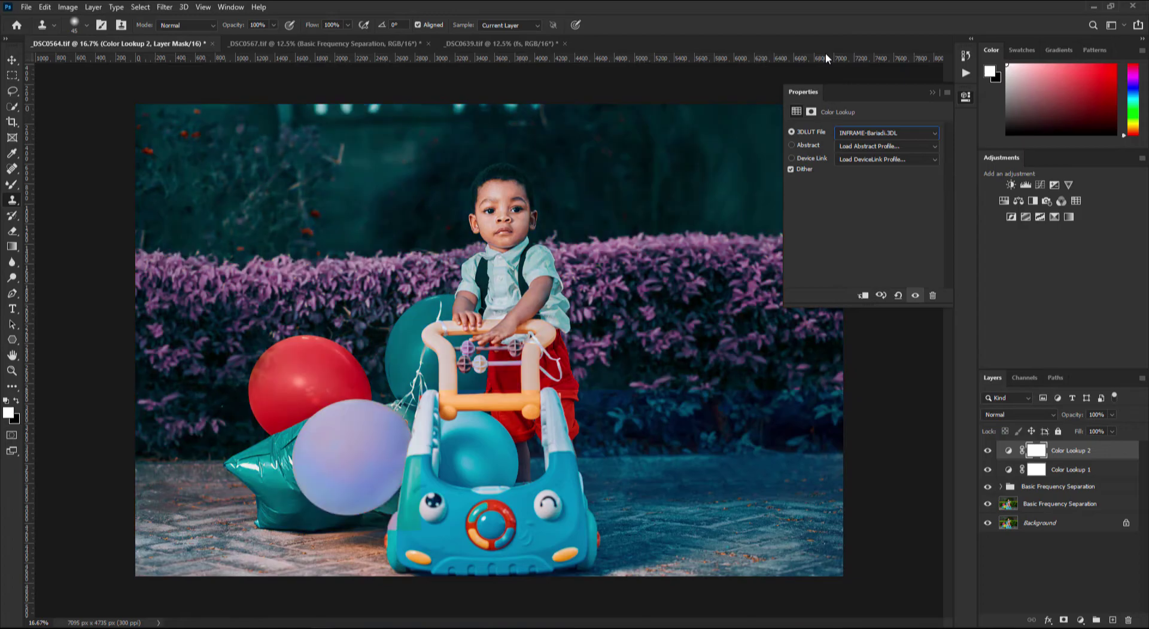
key(Down)
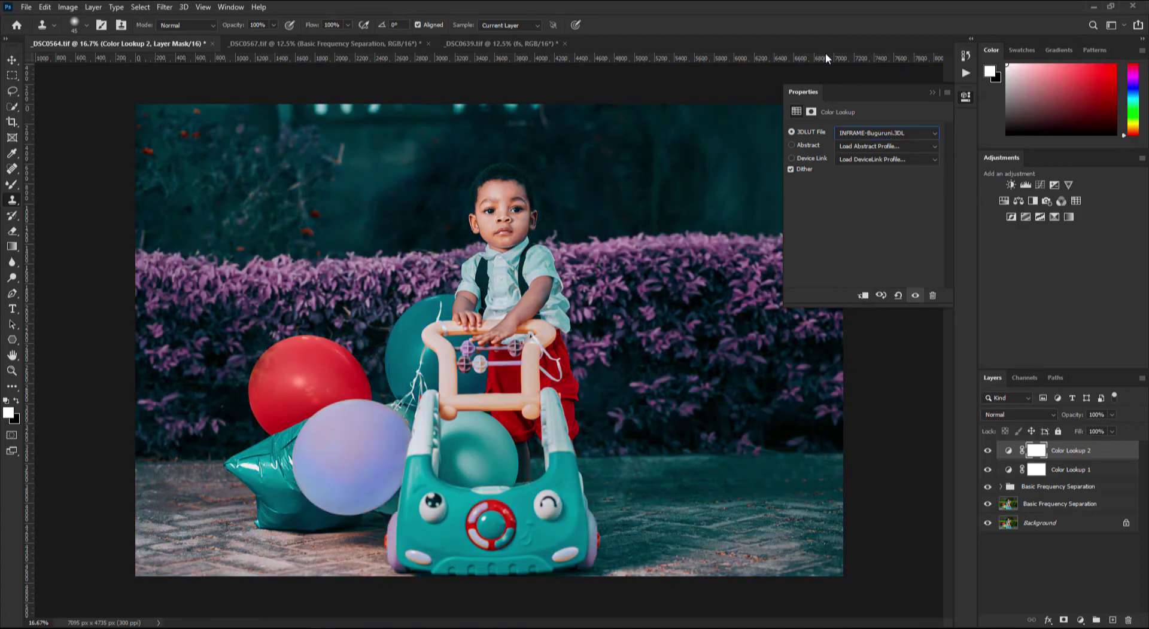
key(Down)
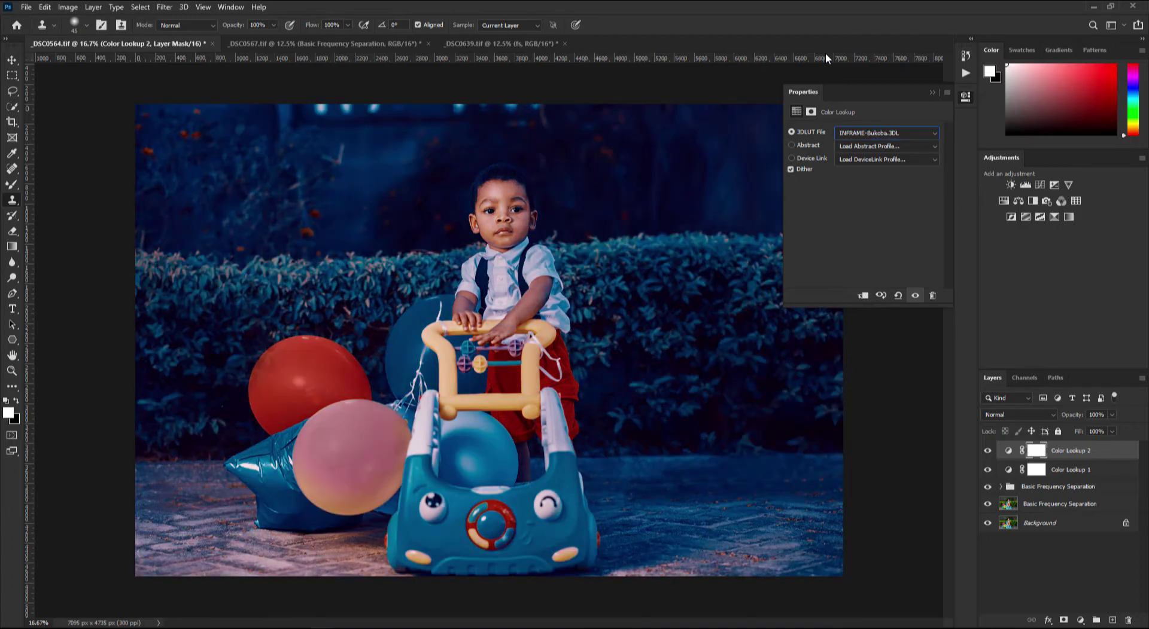
key(Down)
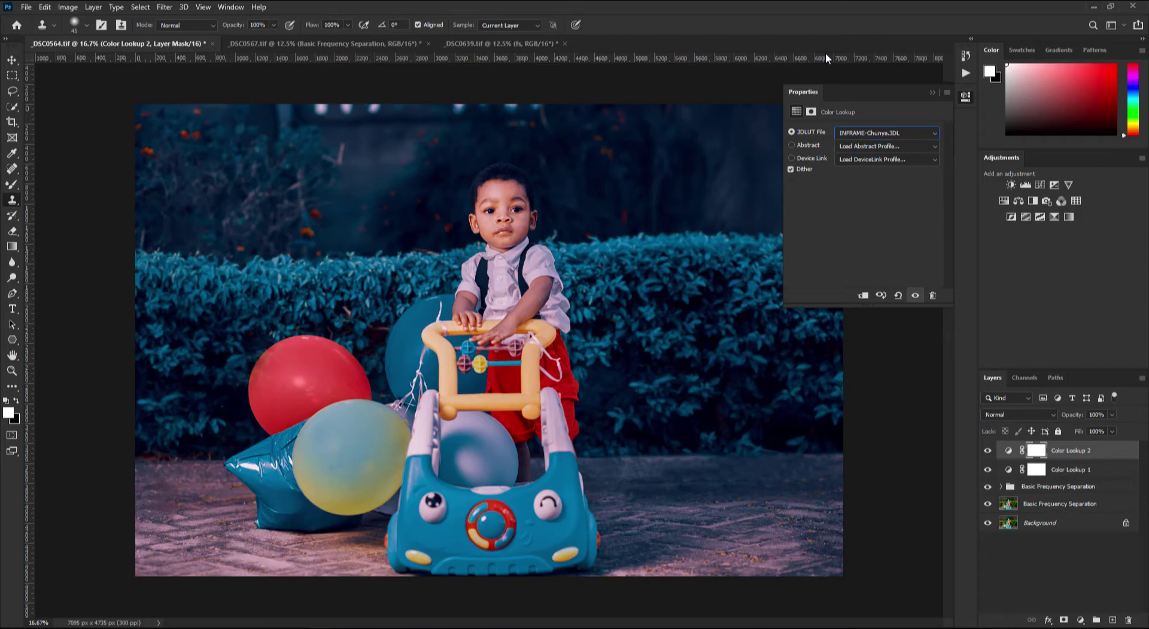
key(Down)
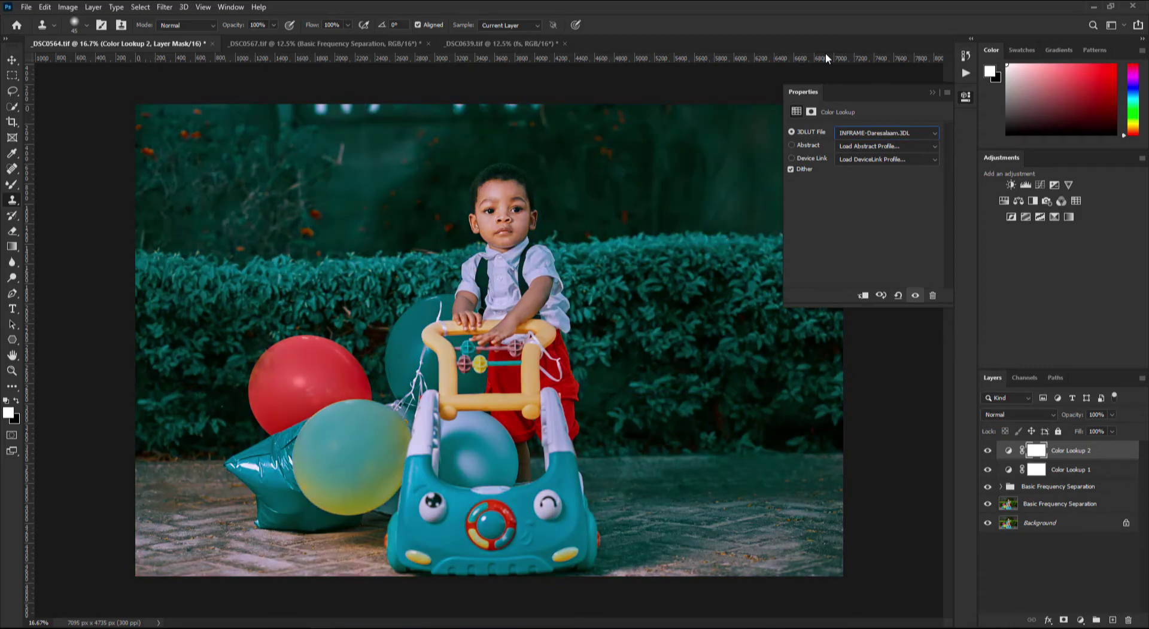
key(Down)
key(Down)
key(Down)
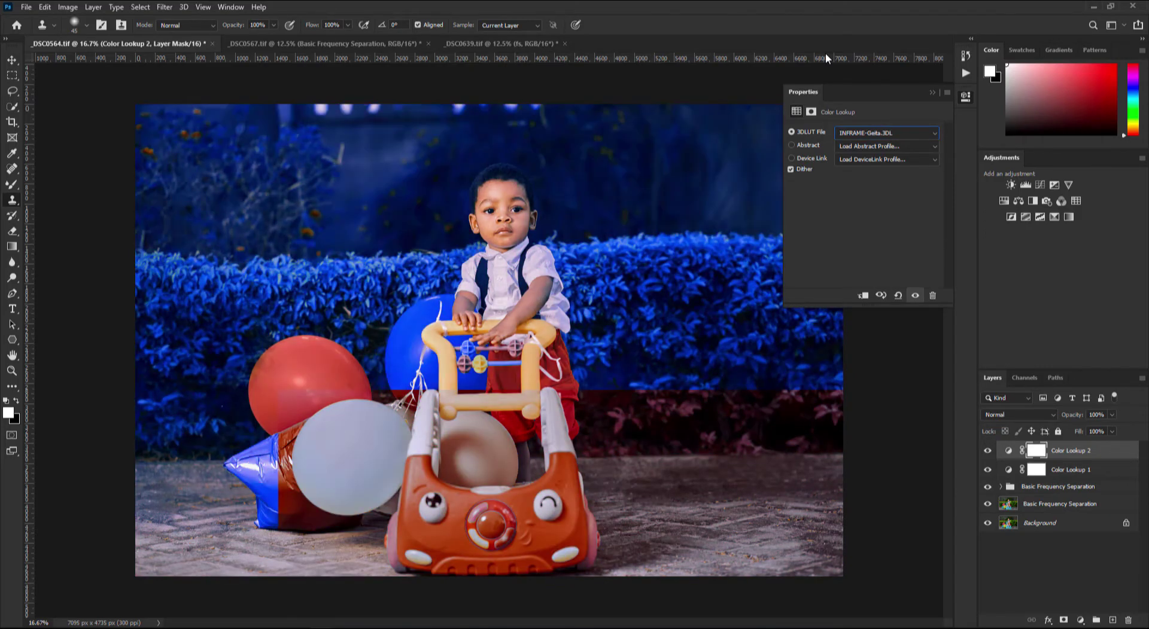
key(Down)
key(Down)
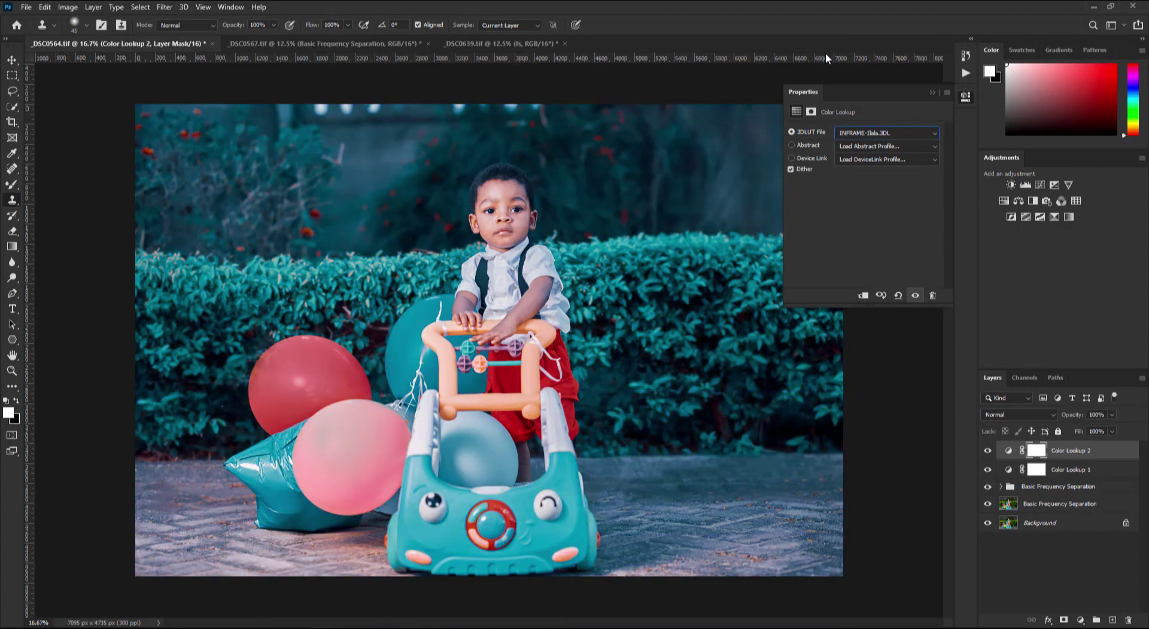
key(Down)
key(Down)
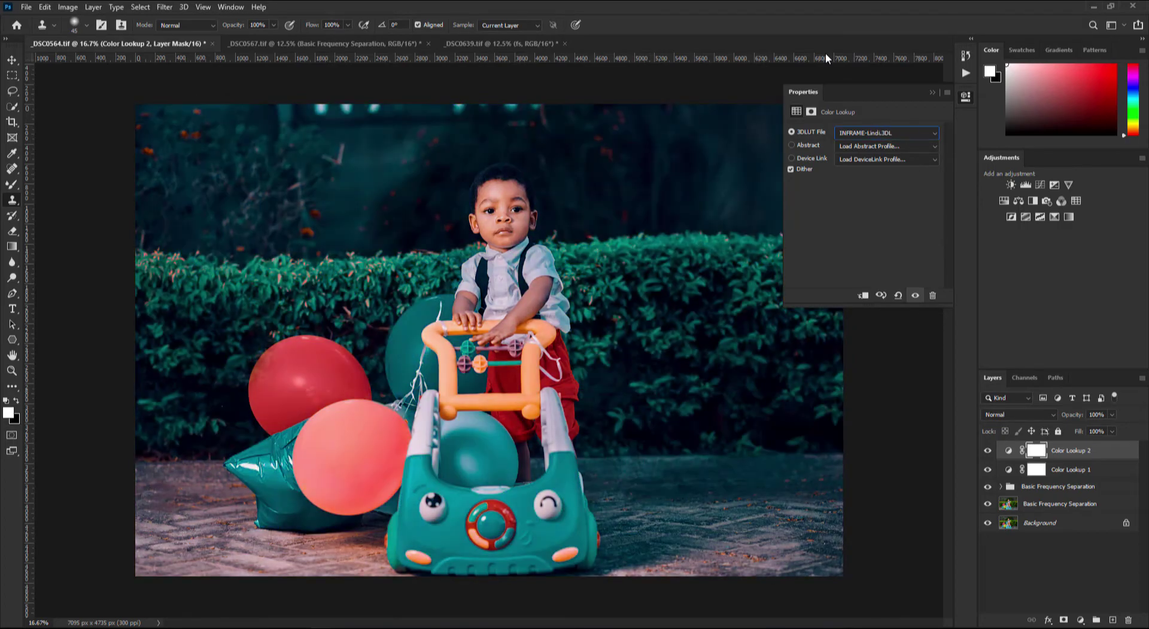
key(Down)
key(Down)
key(Down)
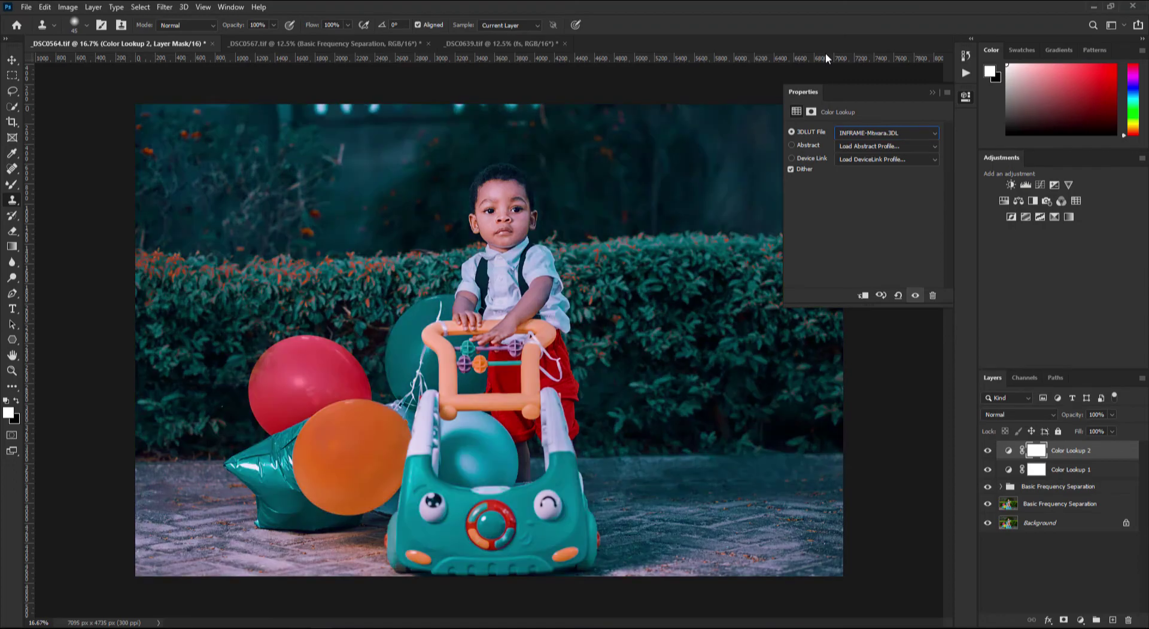
key(Down)
click(874, 133)
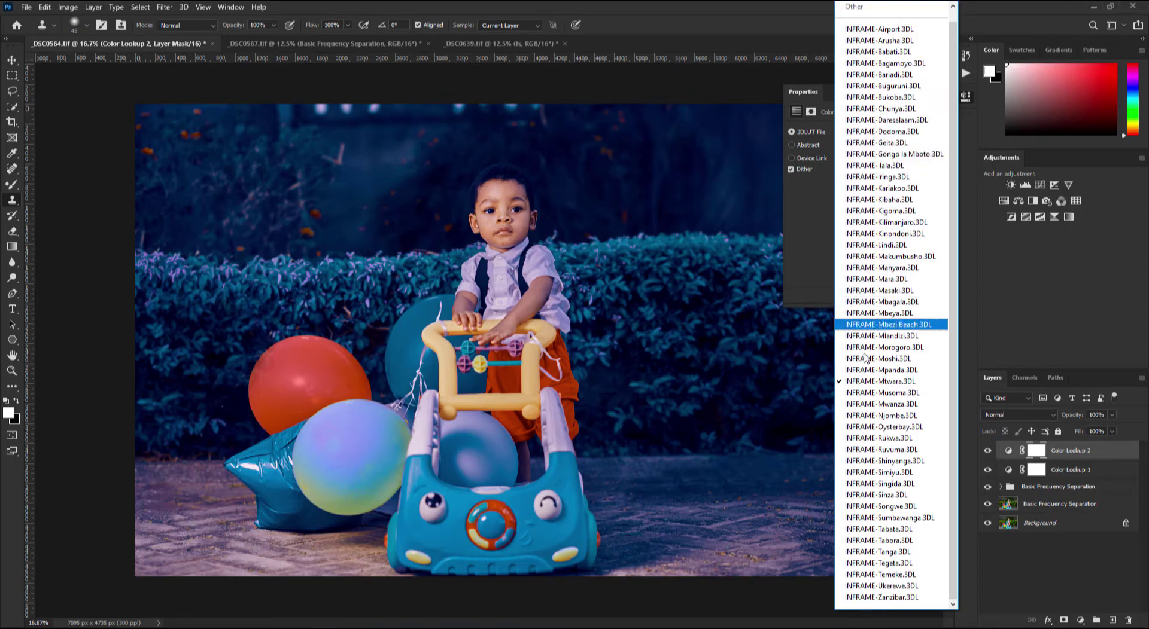
click(902, 295)
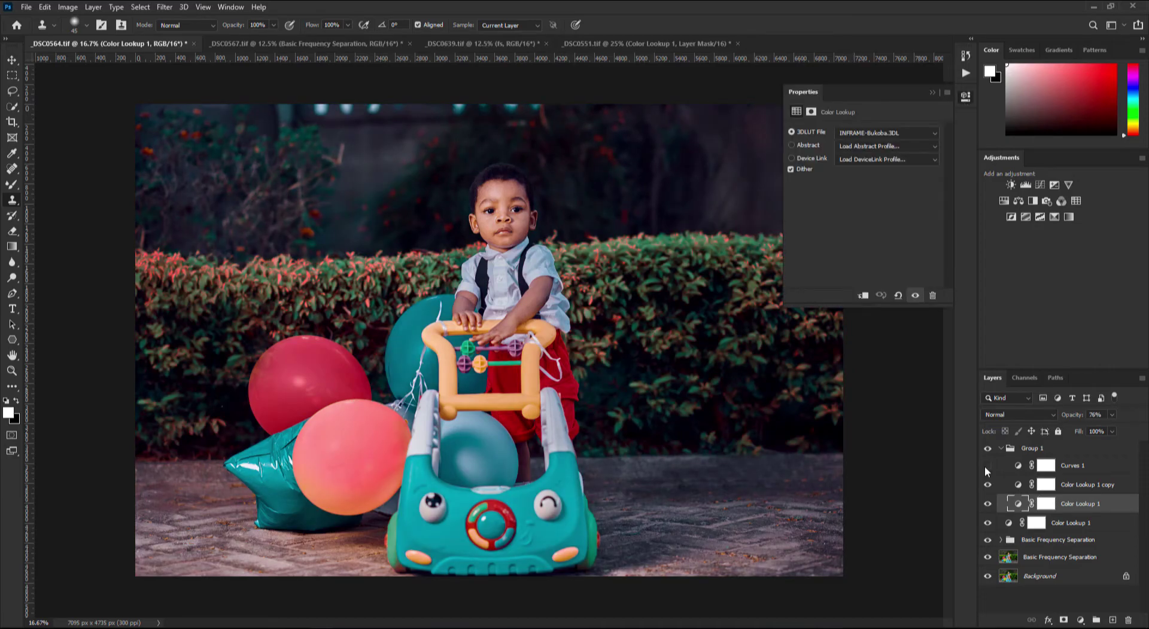
- Test Color Lookup 1 opacity values of 60%, 0%, 26% and 43%
click(1061, 416)
text(60)
key(Return)
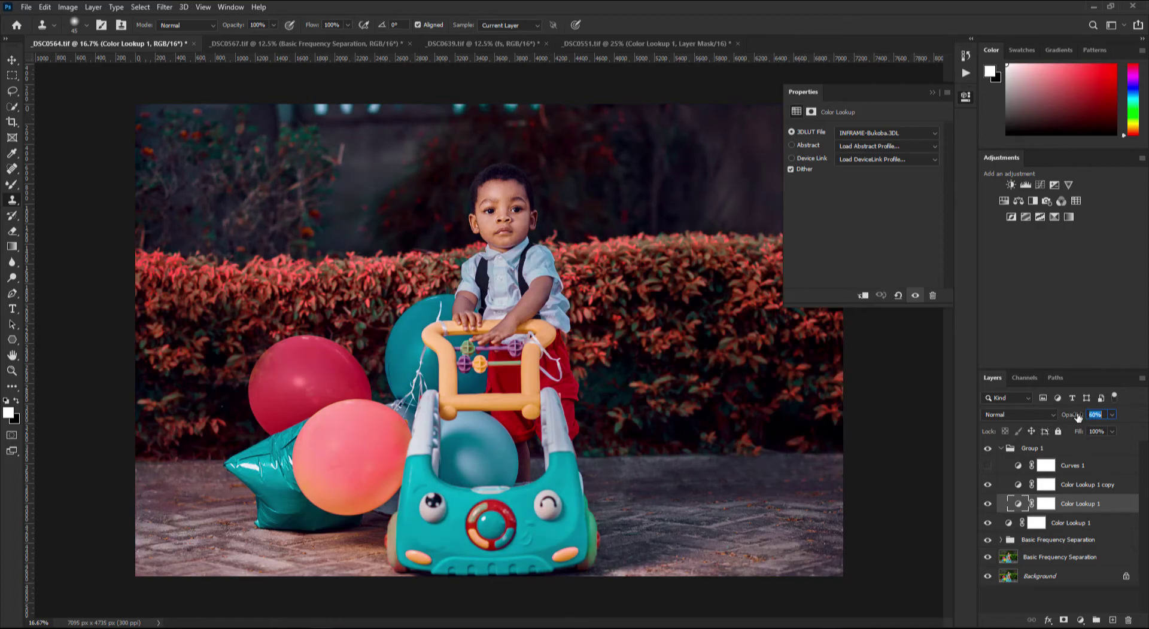
text(0)
key(Return)
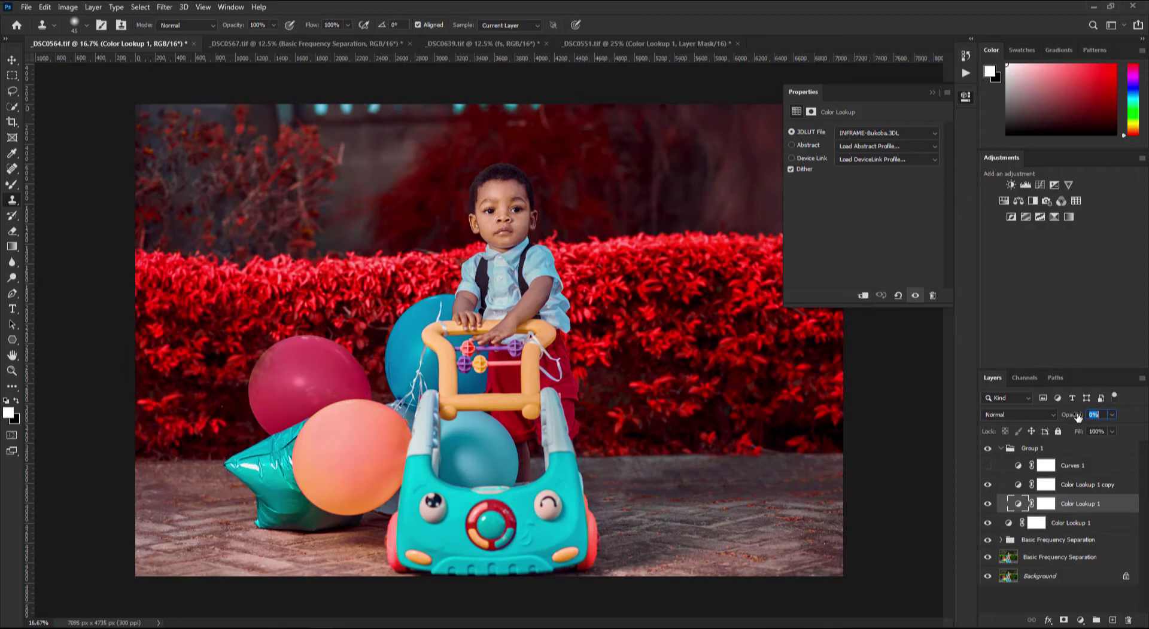
text(26)
key(Return)
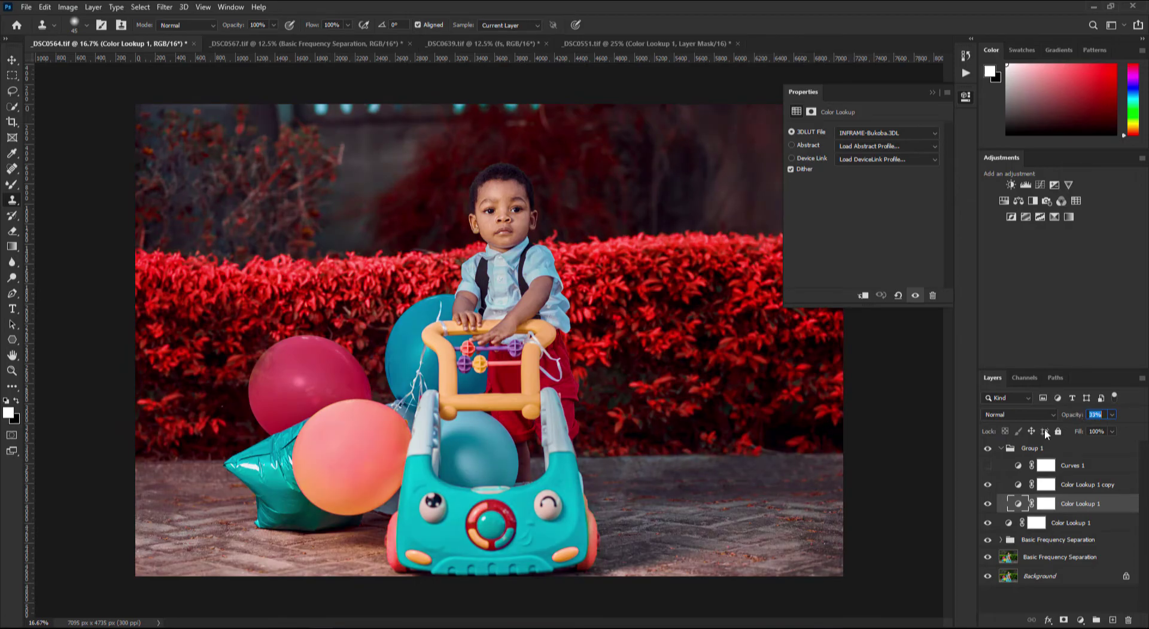
key(Return)
text(43)
key(Return)
key(Return)
- Close Properties and lower Color Lookup 1 copy opacity to 79%
click(934, 91)
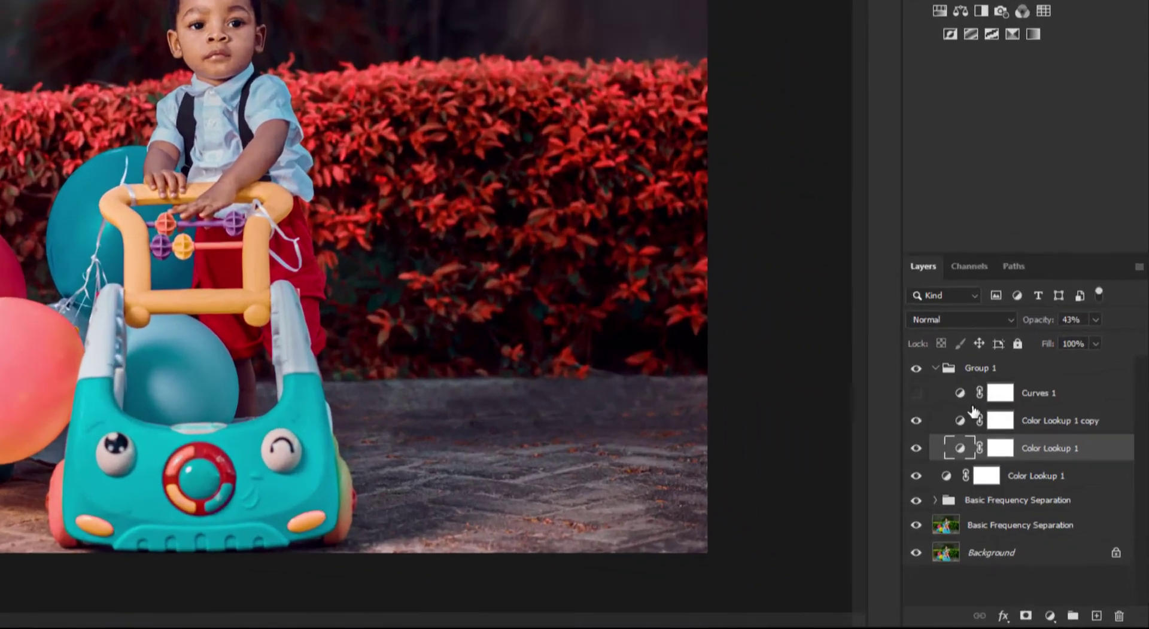
click(973, 414)
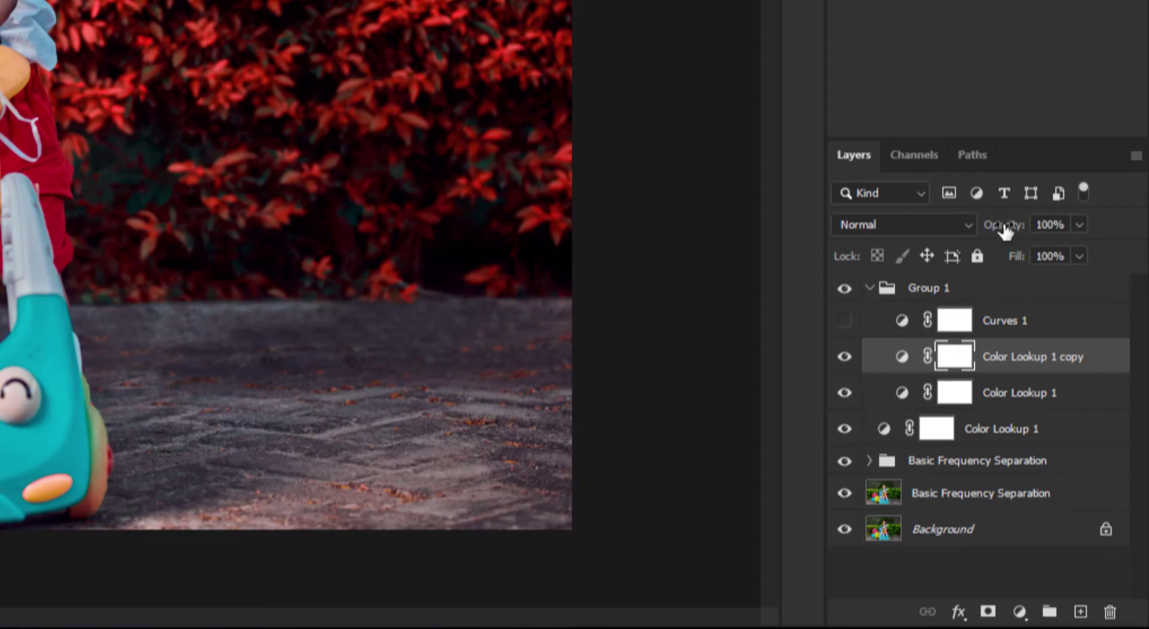
drag(1035, 320, 1040, 325)
drag(1005, 232, 1002, 231)
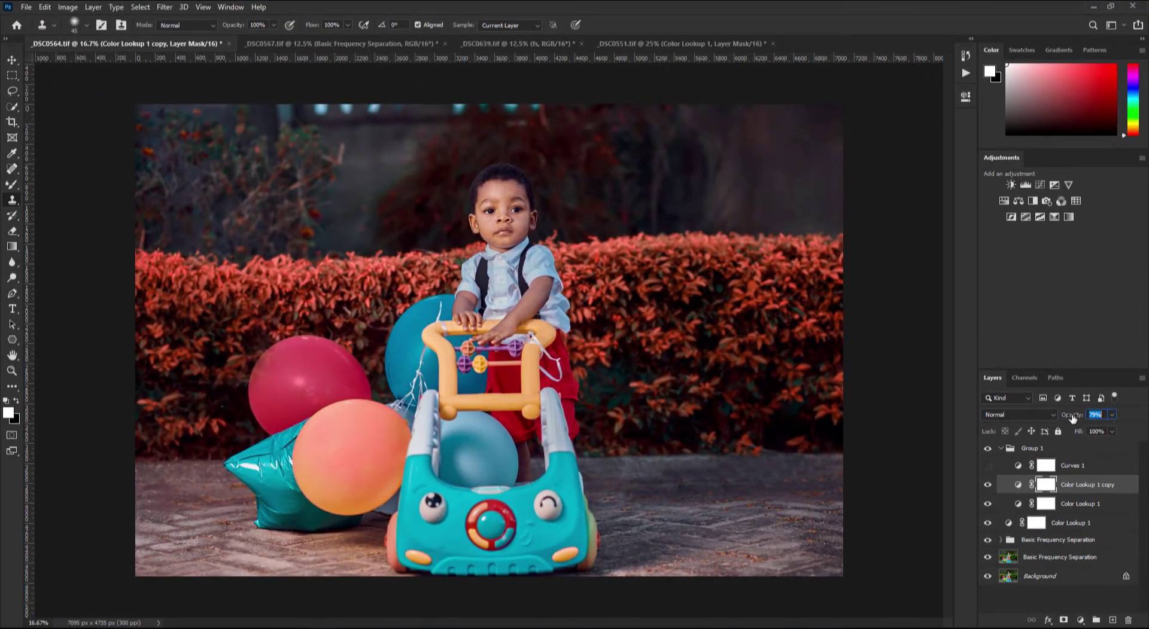
- Set Color Lookup 1 opacity to 27% and collapse Group 1
key(alt+bracketleft)
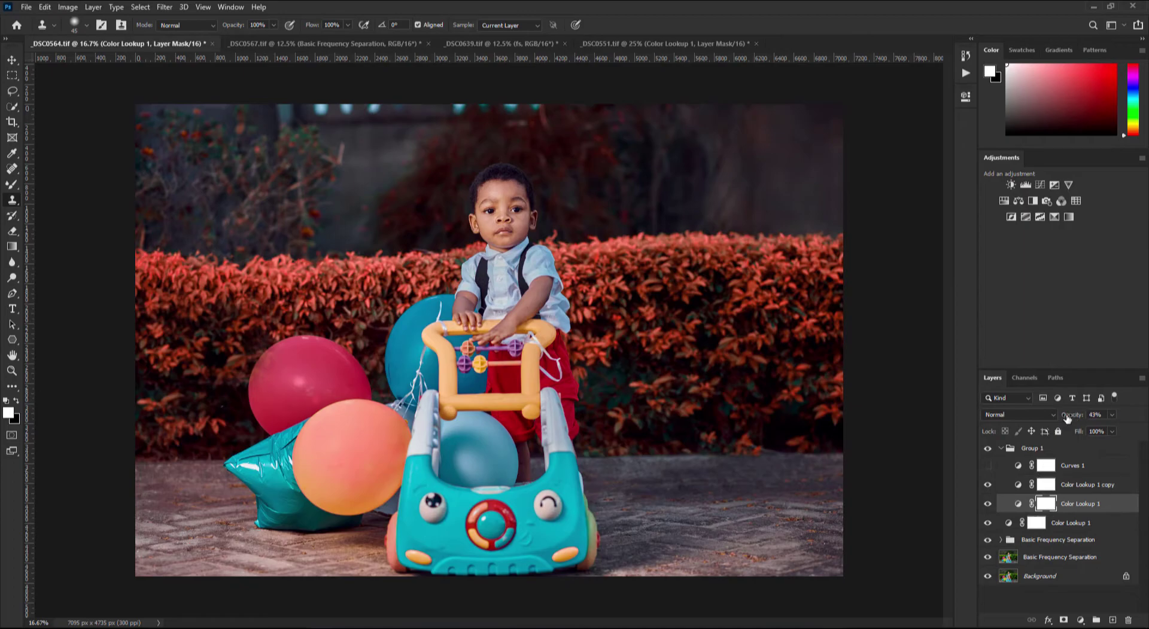
drag(1068, 419, 1072, 417)
key(Return)
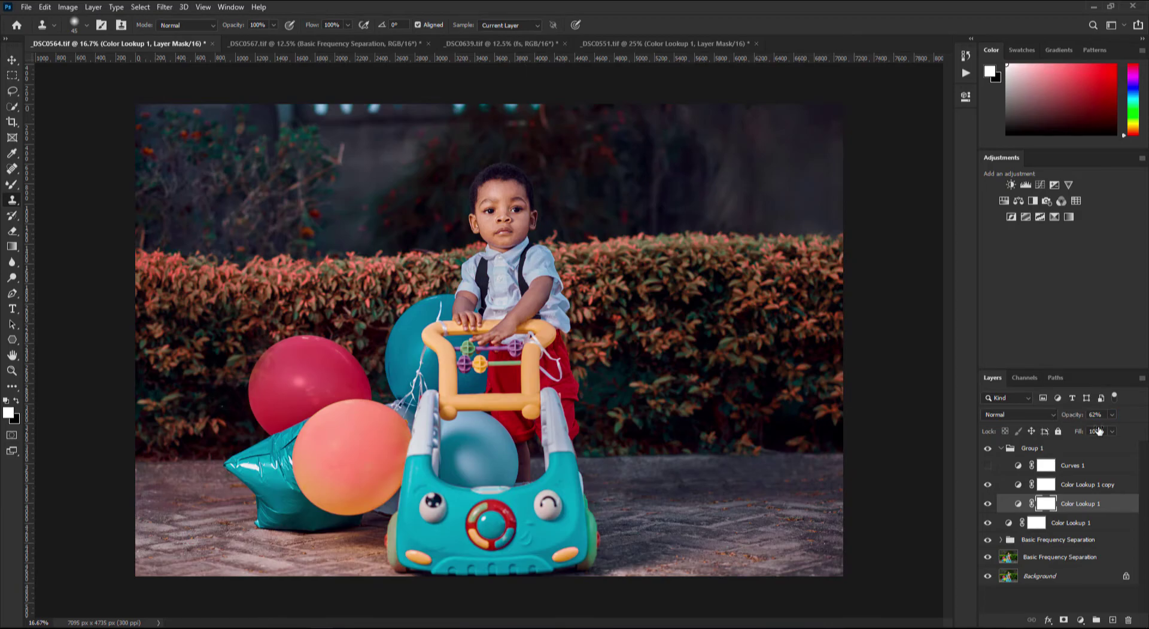
drag(1071, 418, 1065, 425)
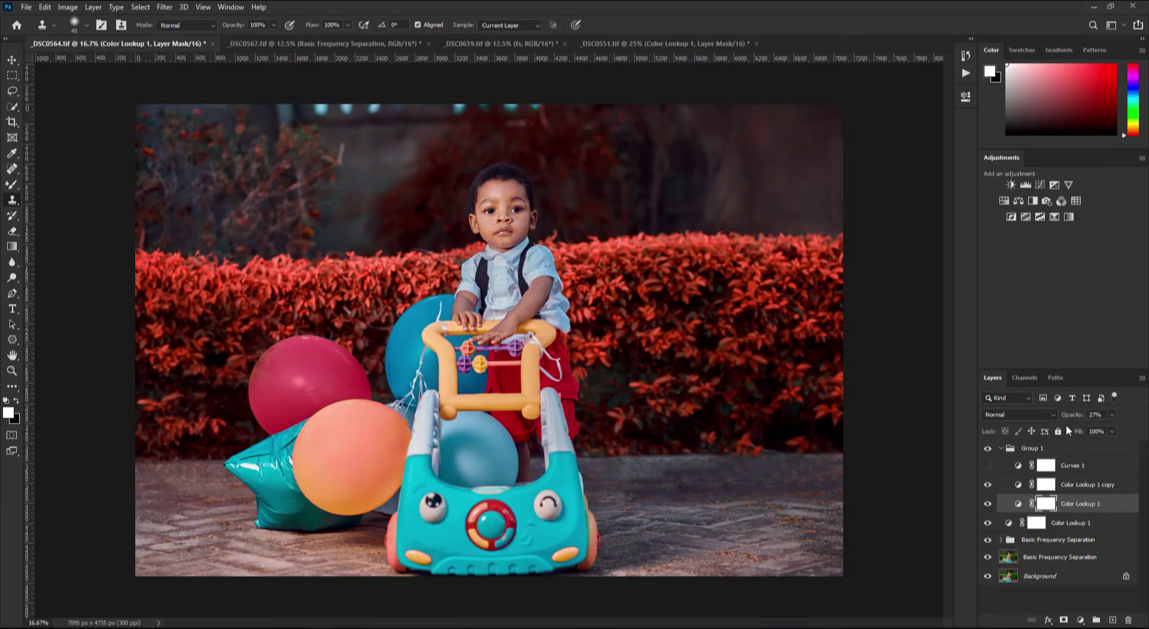
click(1005, 449)
click(1001, 449)
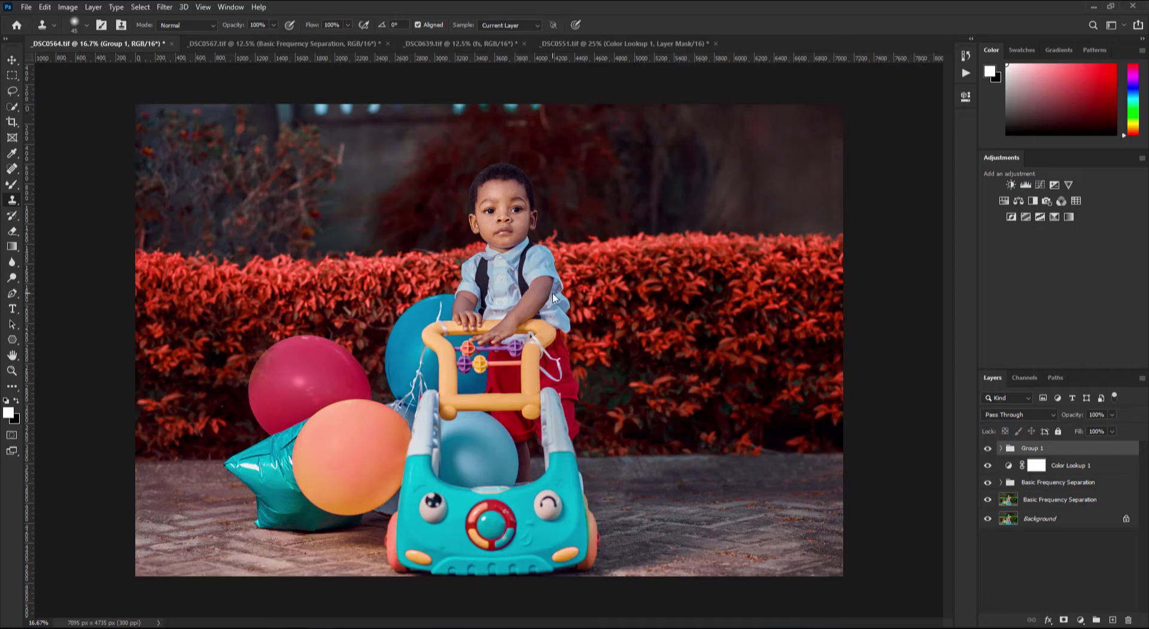
- Ungroup Group 1 and briefly check the zoomed-in _DSC0567 photo
click(1000, 448)
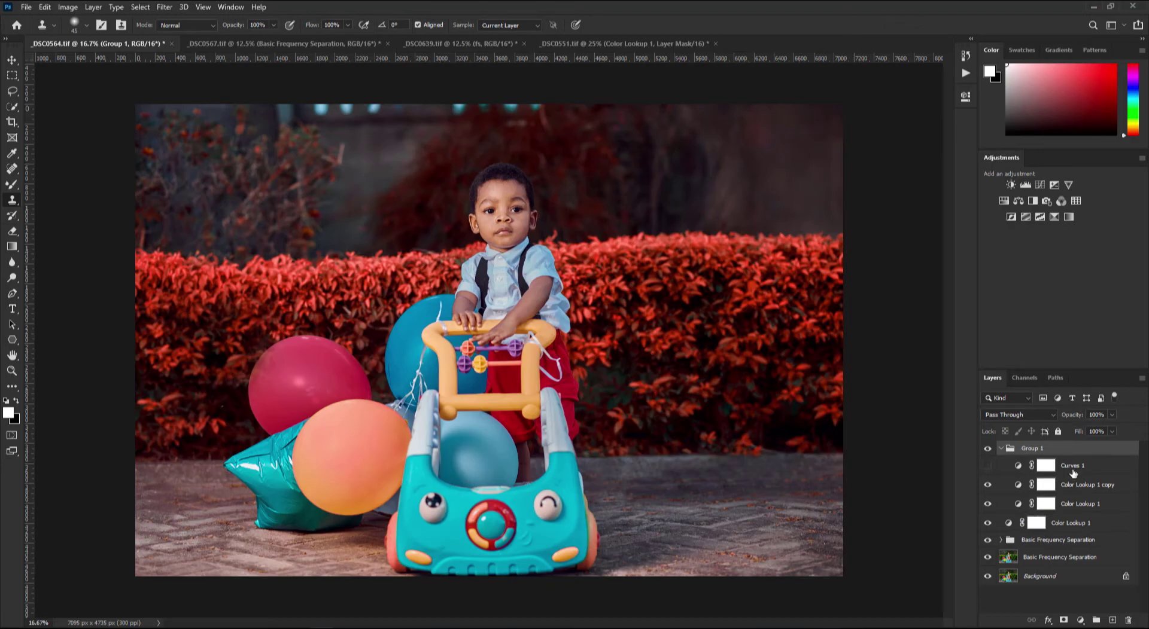
key(ctrl+shift+g)
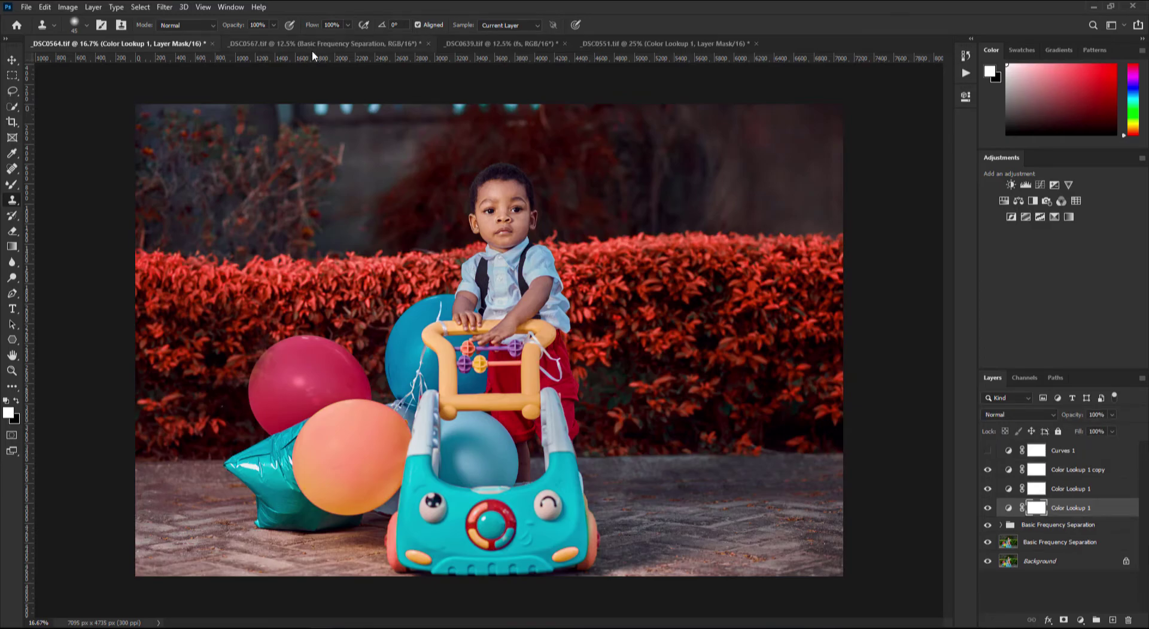
click(320, 43)
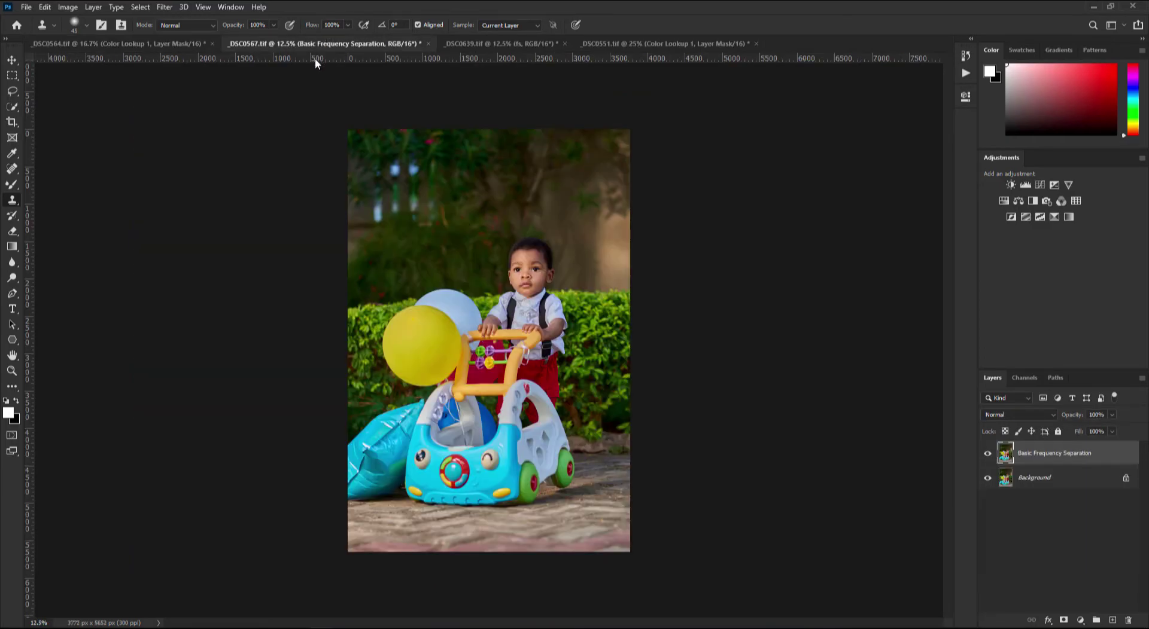
key(ctrl+plus)
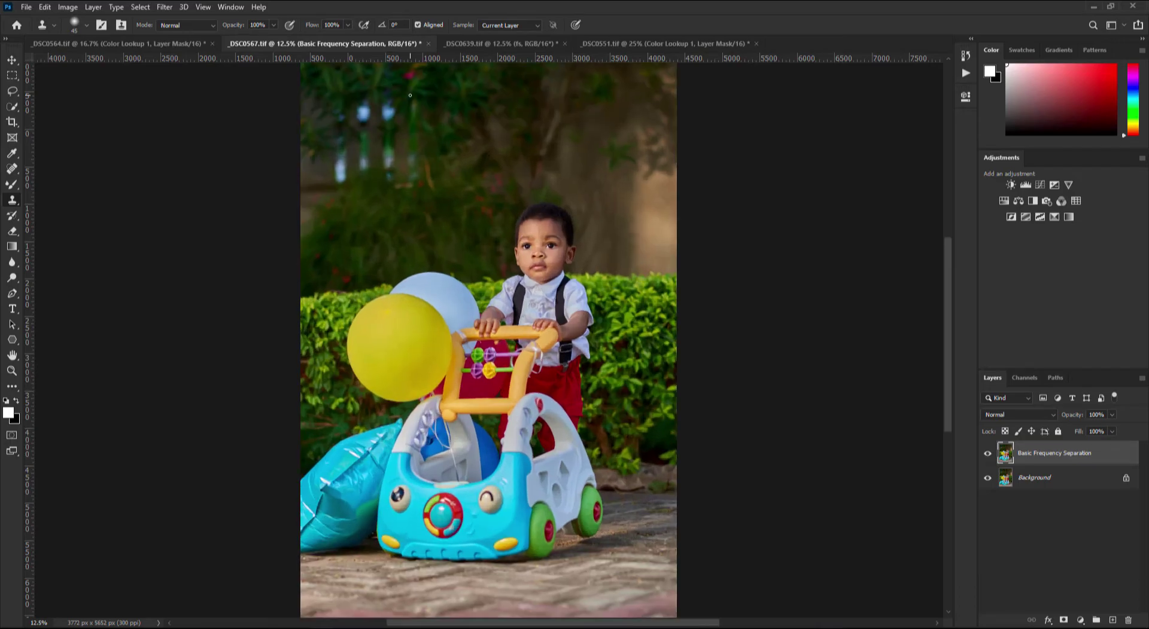
click(187, 42)
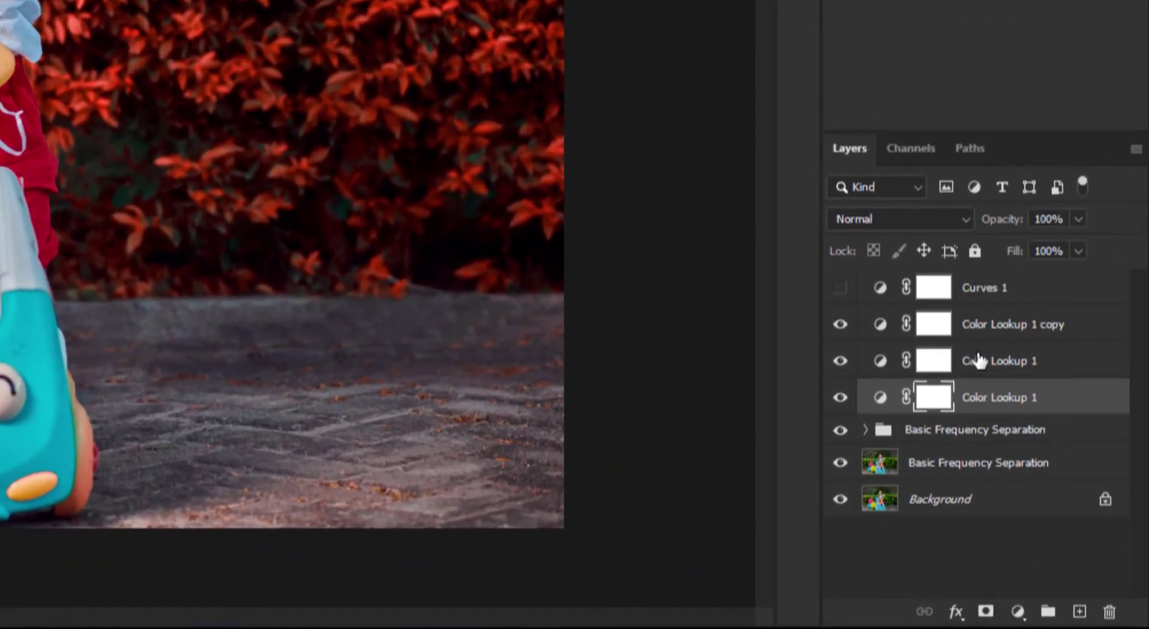
- Regroup the four adjustment layers into a group named 'color g' and drag it toward another photo
key(shift+alt+bracketright)
key(shift+alt+bracketright)
key(shift+alt+bracketright)
key(ctrl+g)
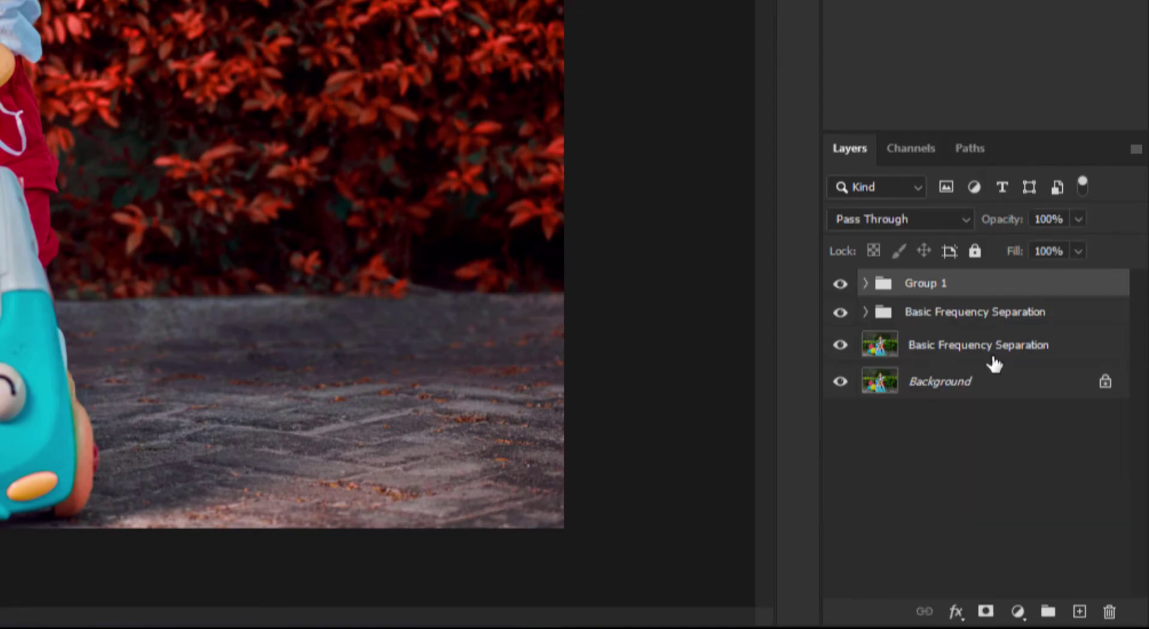
double_click(931, 286)
text(c)
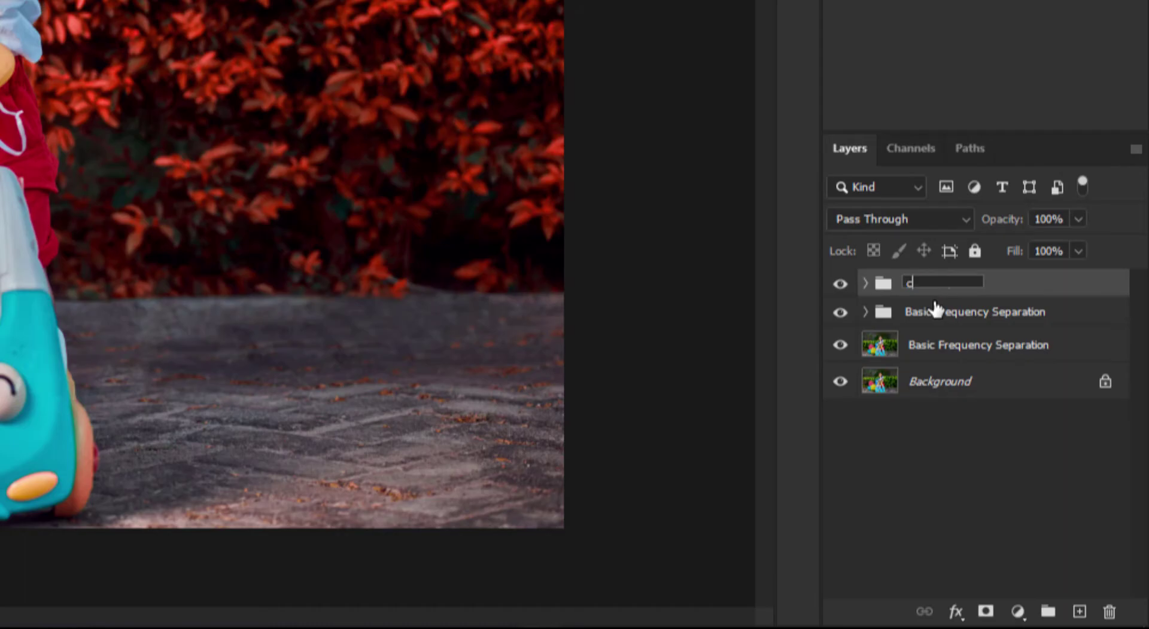
text(olor g)
key(Return)
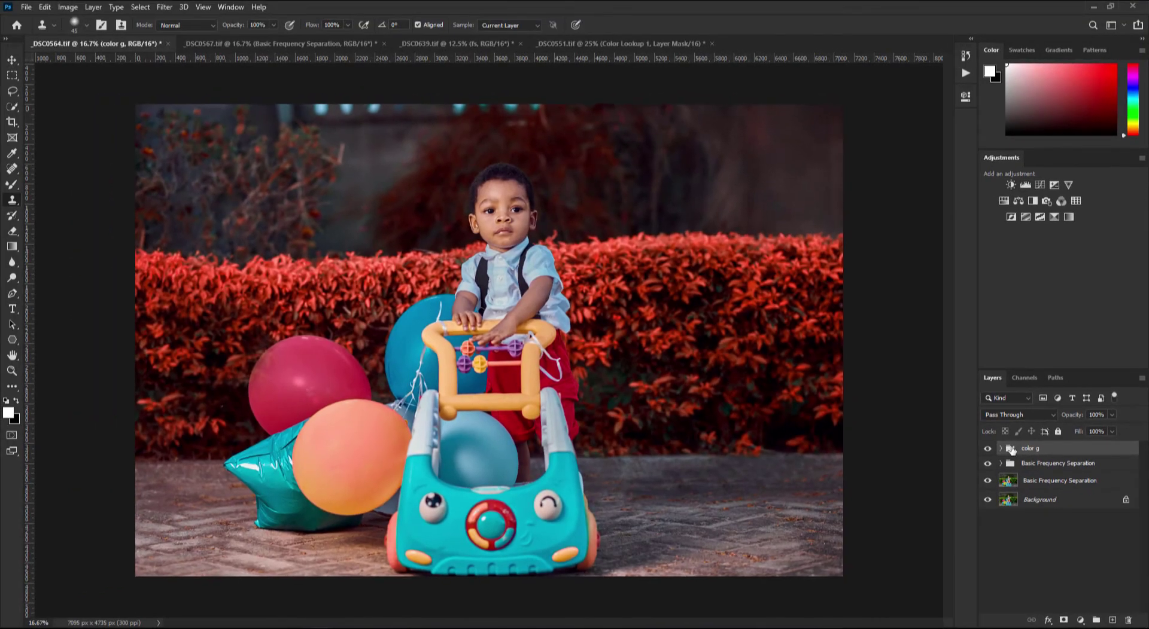
mouse_move(1010, 450)
mouse_down()
mouse_move(244, 130)
mouse_move(249, 50)
mouse_up()
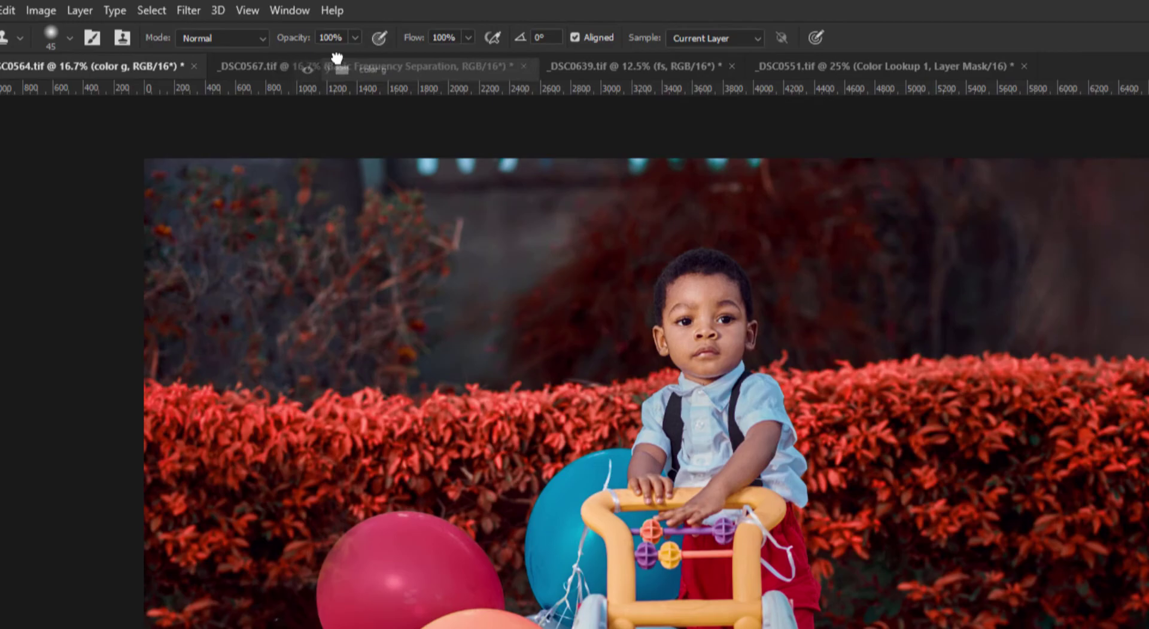
- Drop the color g group onto the _DSC0567 canvas to grade its hedge red
drag(297, 68, 498, 337)
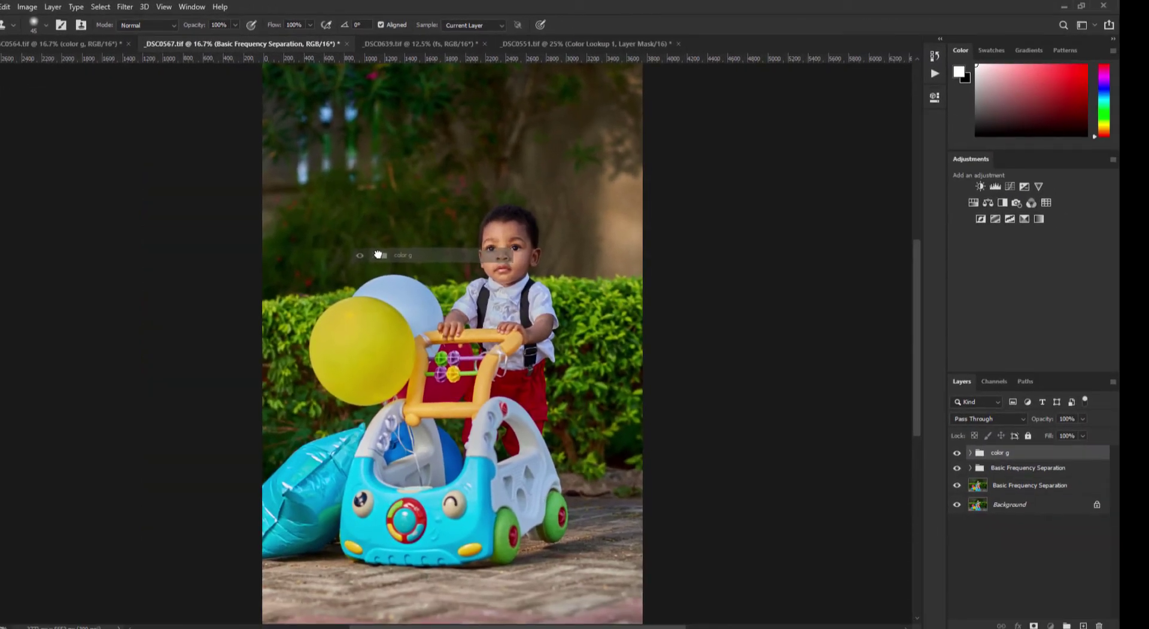
drag(378, 257, 373, 256)
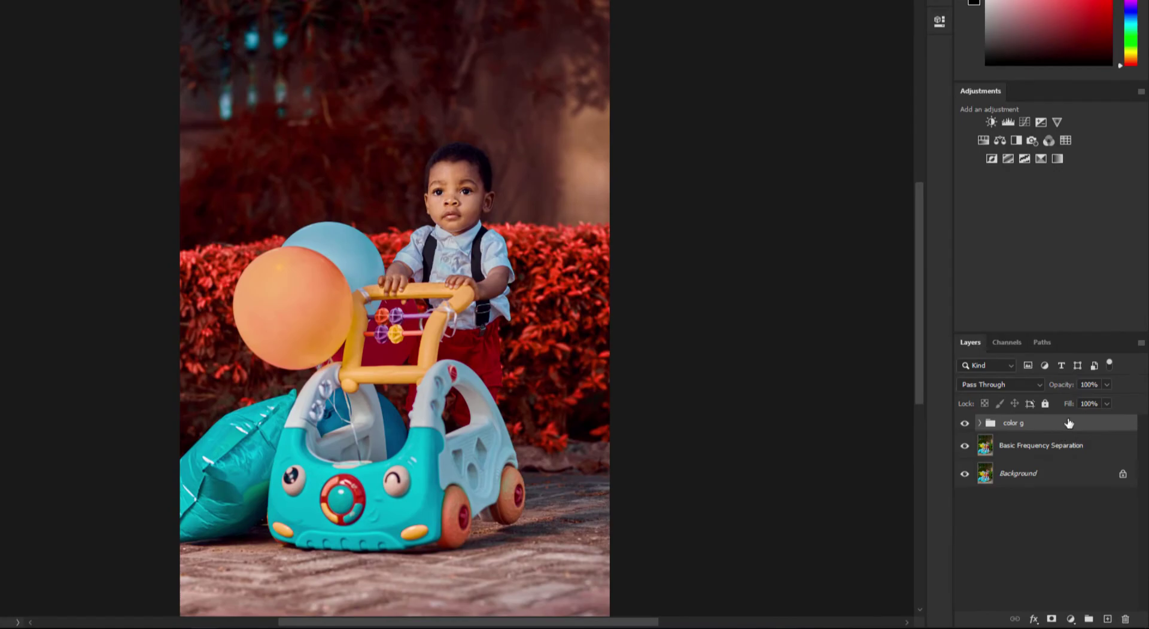
- Duplicate the color g group into _DSC0639.tif and bring that document forward
right_click(1068, 425)
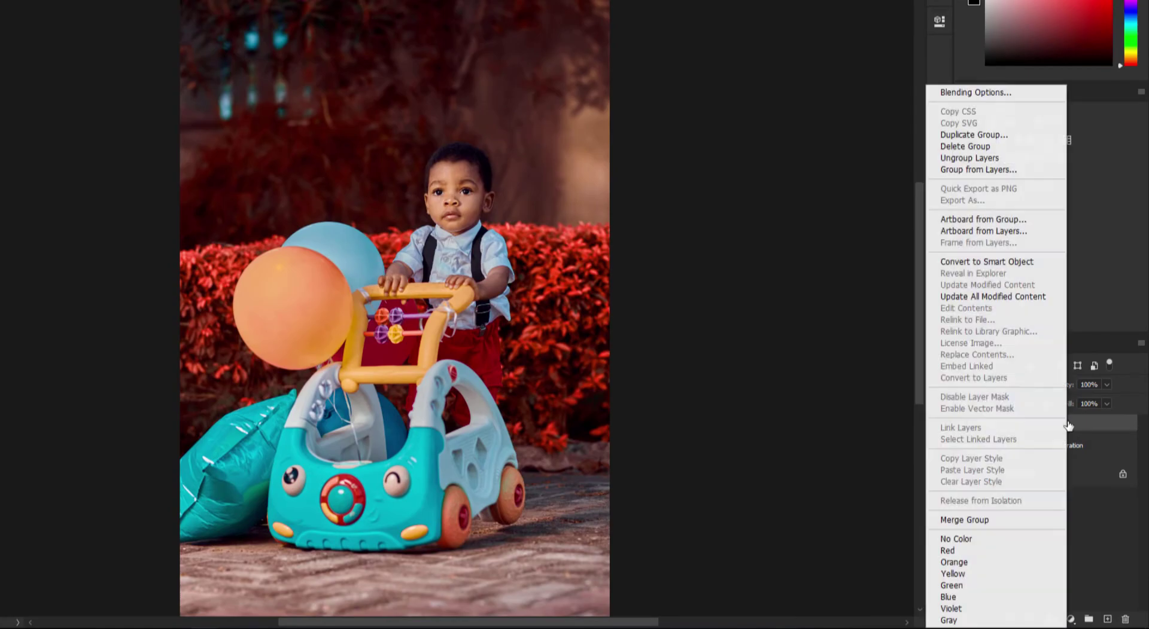
click(977, 136)
click(436, 167)
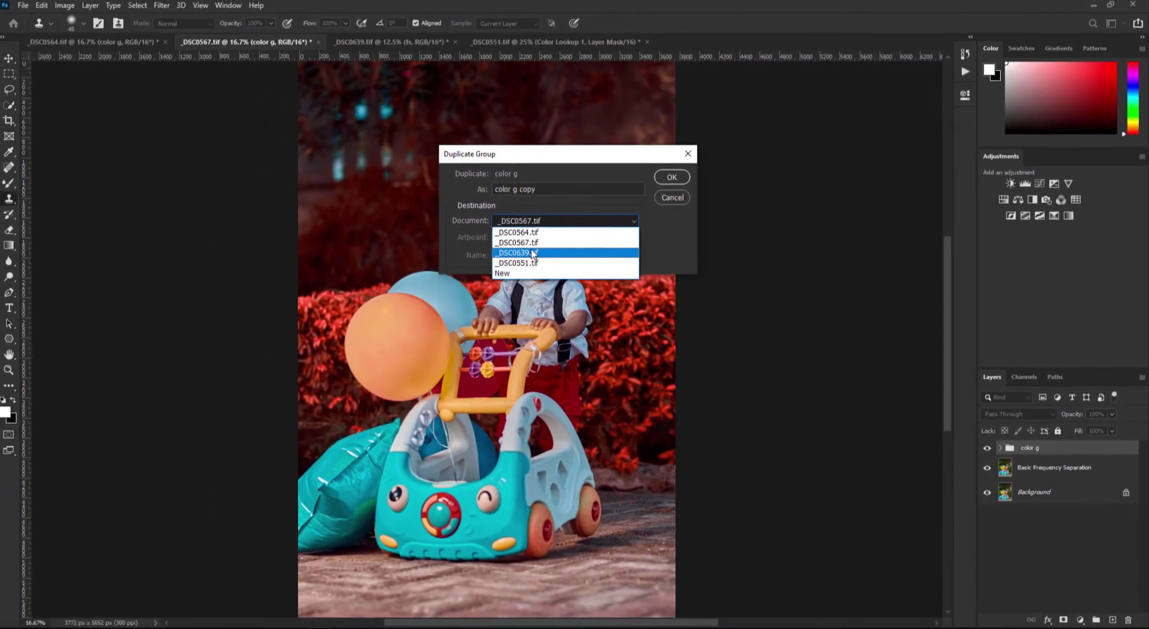
click(475, 219)
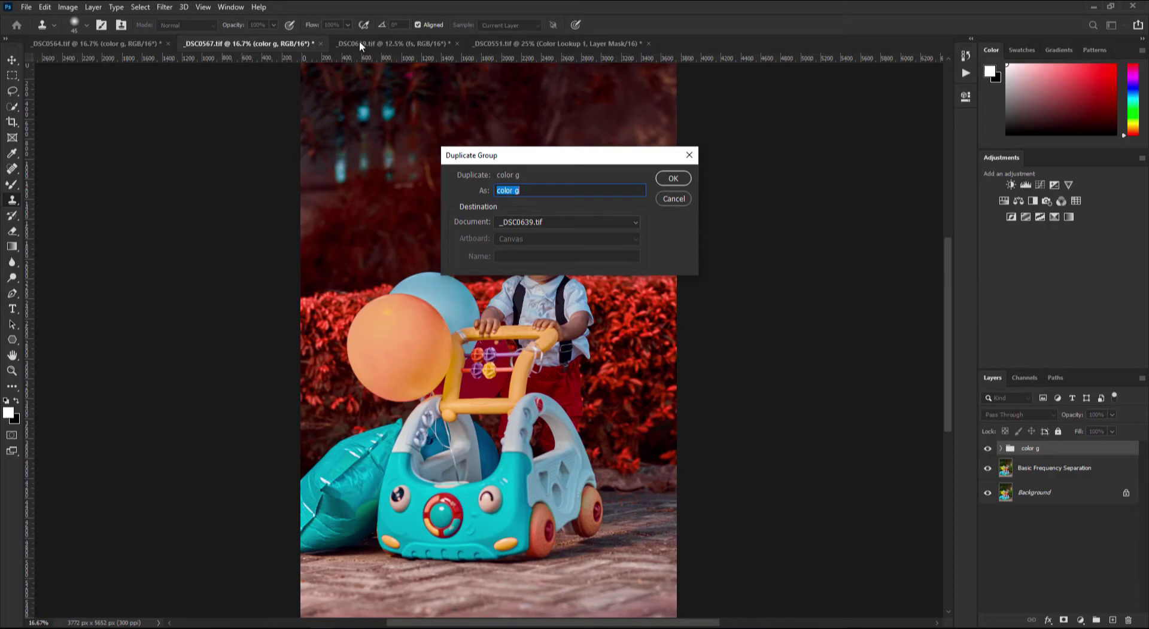
click(675, 179)
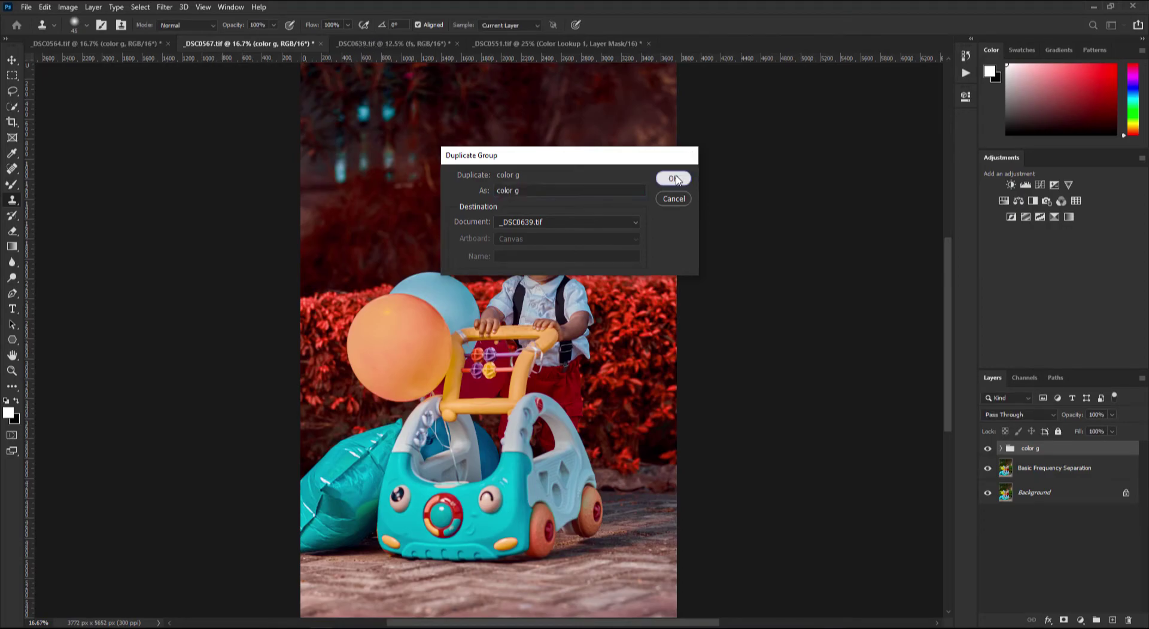
click(431, 44)
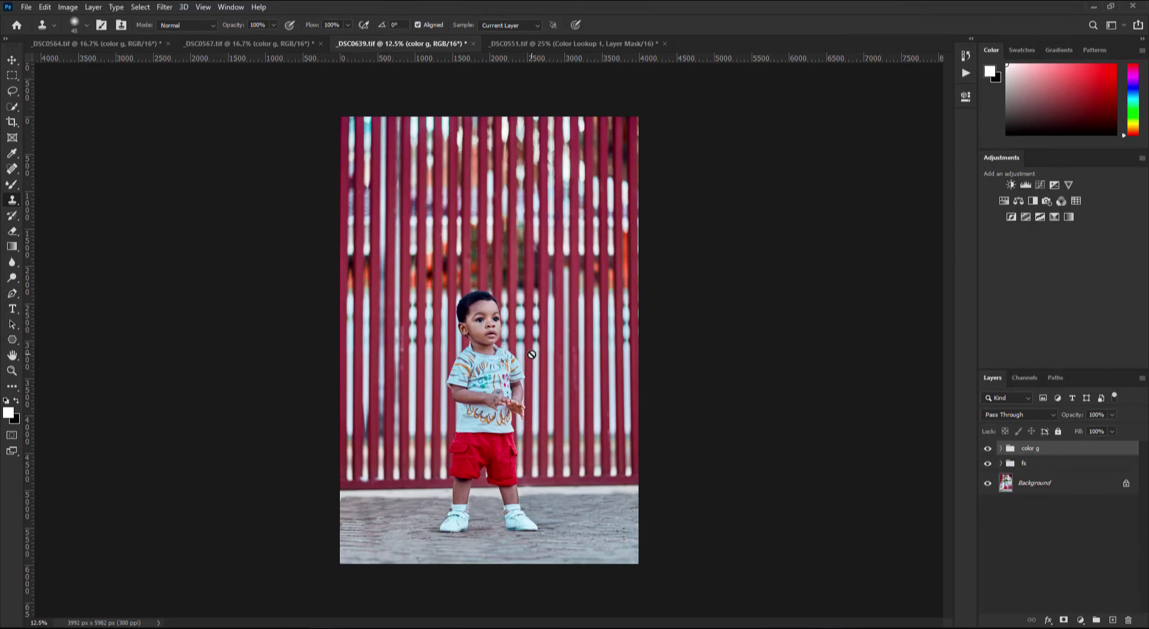
- Toggle the color g group's visibility in _DSC0639 to compare, then expand it
click(988, 450)
click(988, 450)
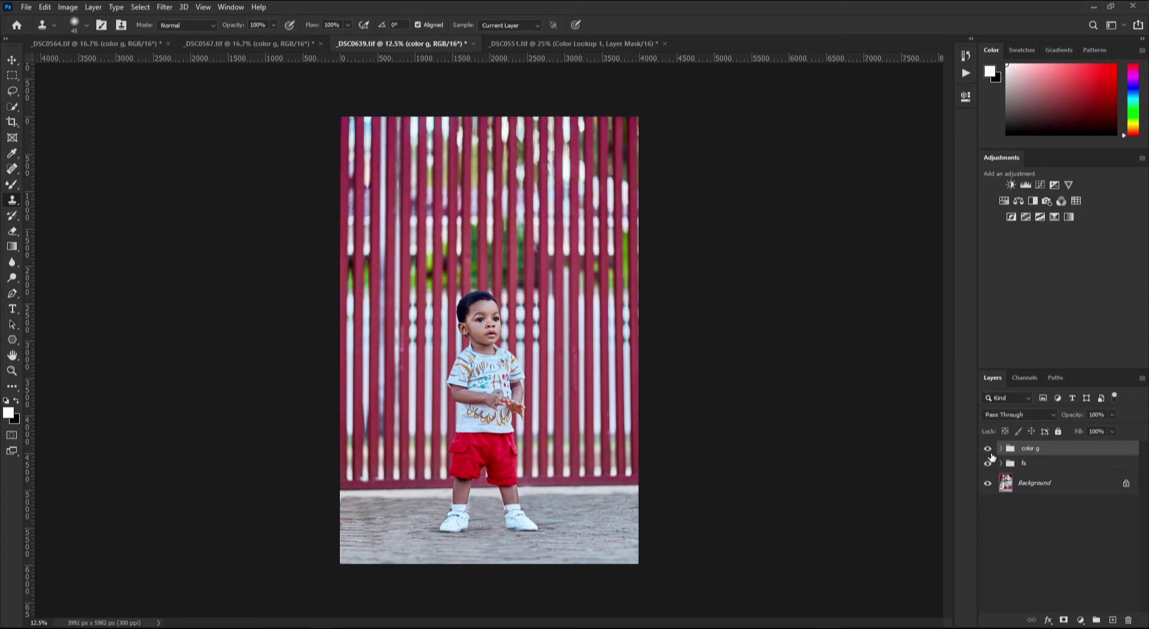
click(1000, 448)
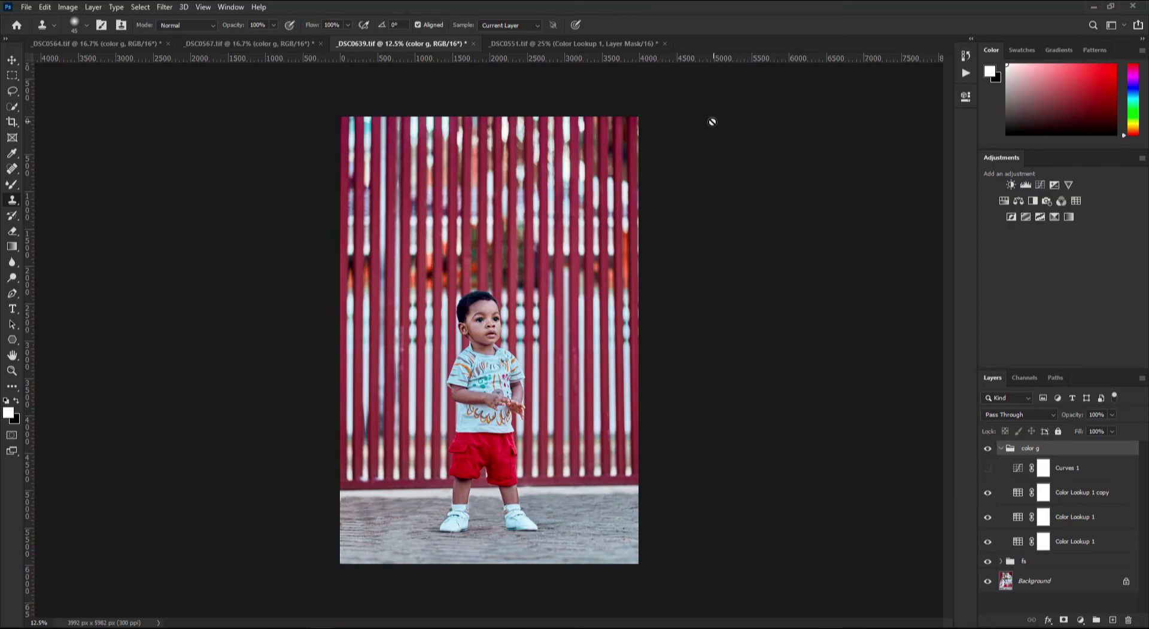
- Return to _DSC0564, check its original raw in Capture One, then minimise Capture One
click(117, 45)
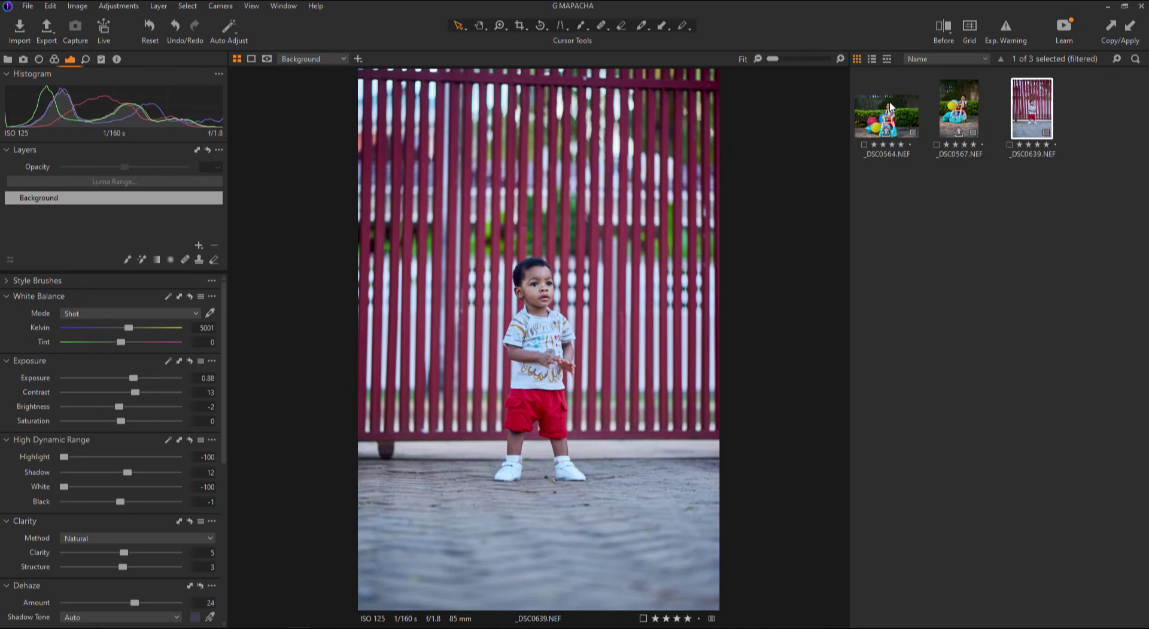
click(890, 107)
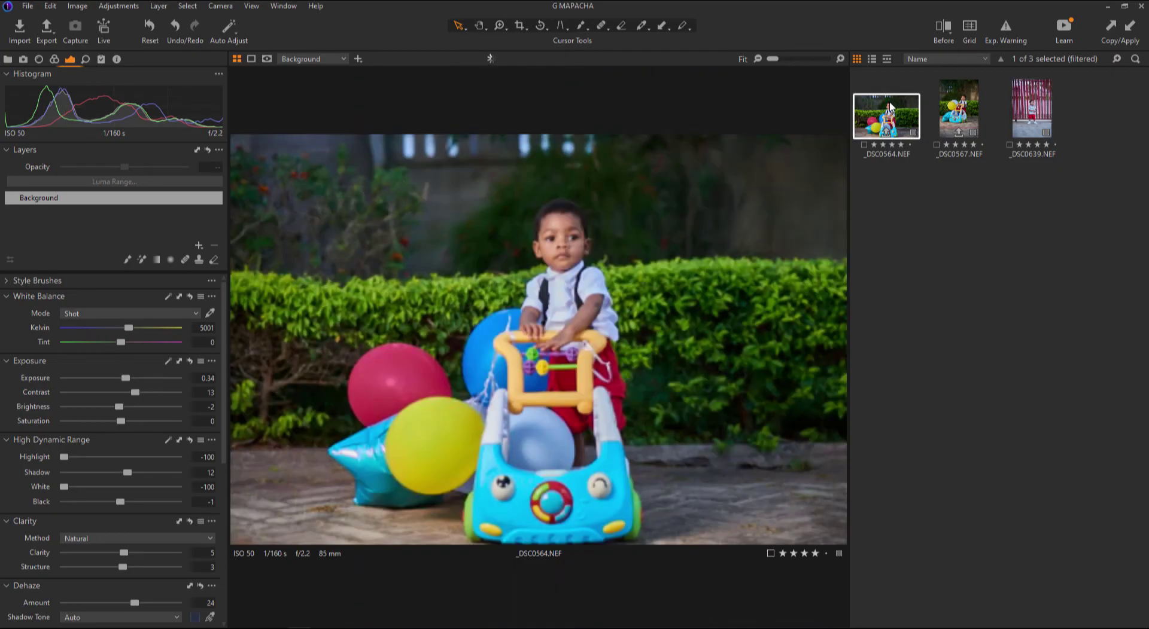
click(1104, 6)
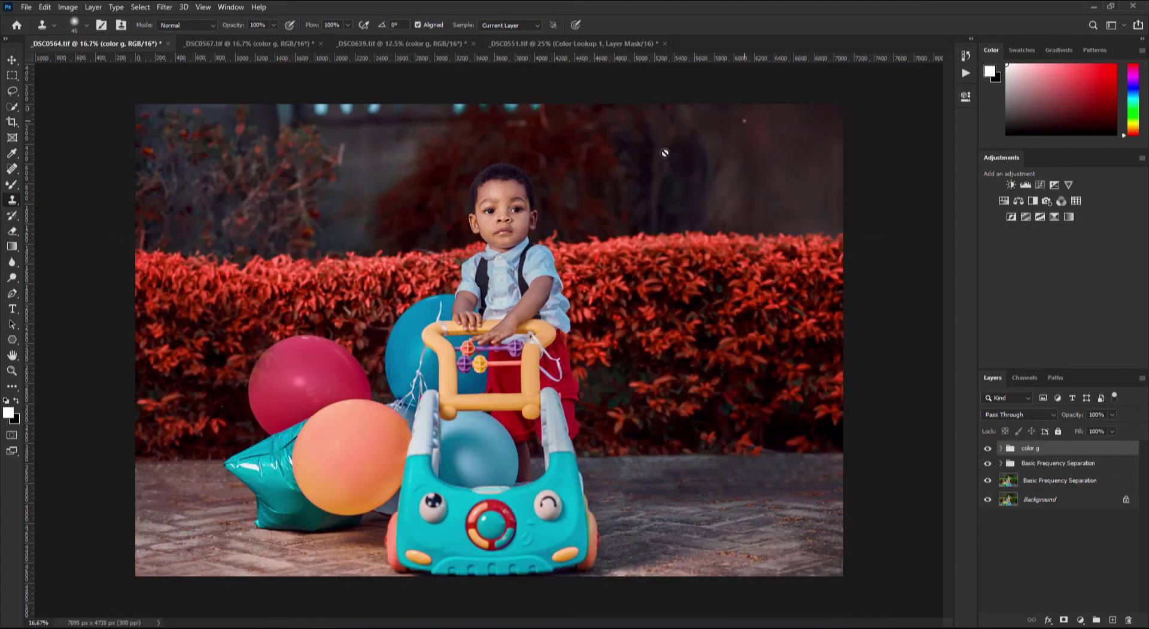